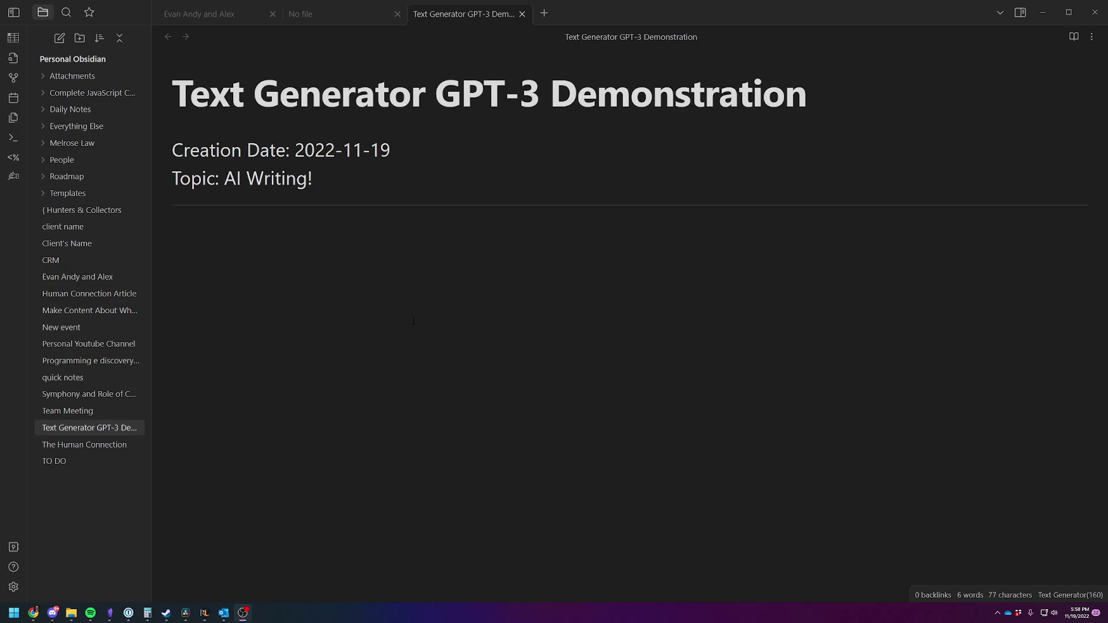
Step: Place the cursor on the empty line below the note's horizontal rule
{"action": "left_click", "coordinate": [298, 305]}
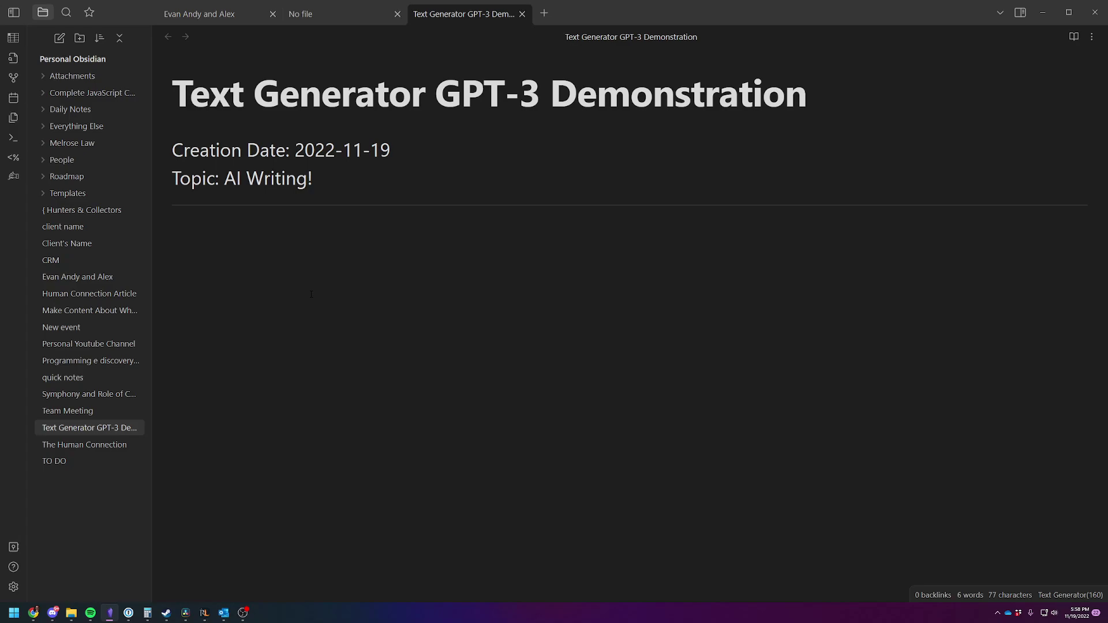
Step: Type 'Why is the sky blue?' and 'Who founded Google?', with a GPT-3 answer generated under each
{"action": "type", "text": "Why is the sky blue?"}
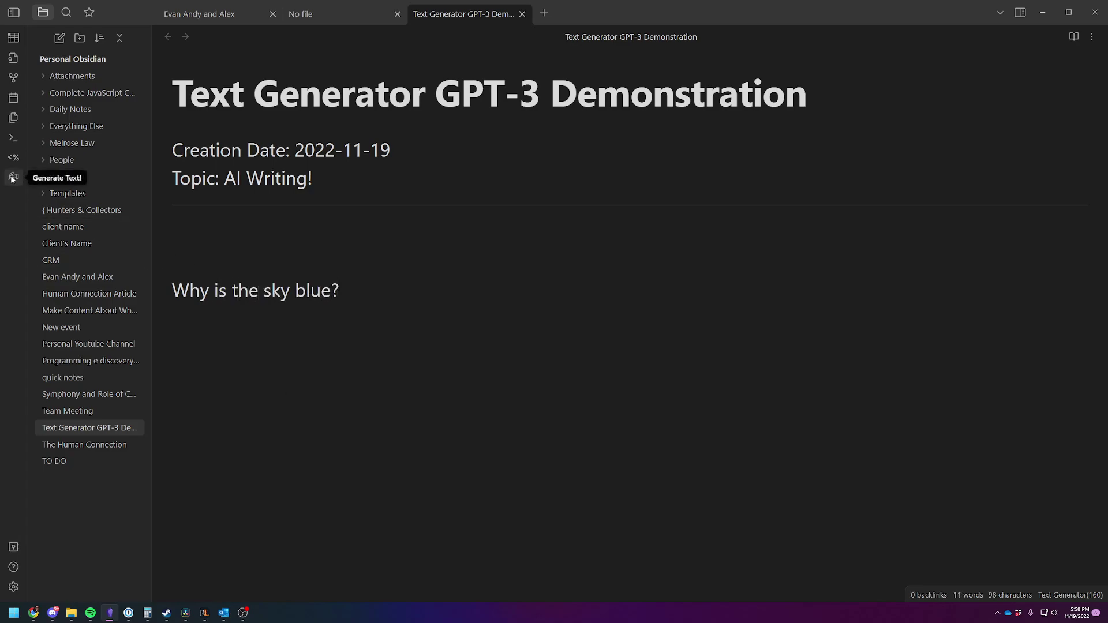
{"action": "left_click", "coordinate": [10, 180]}
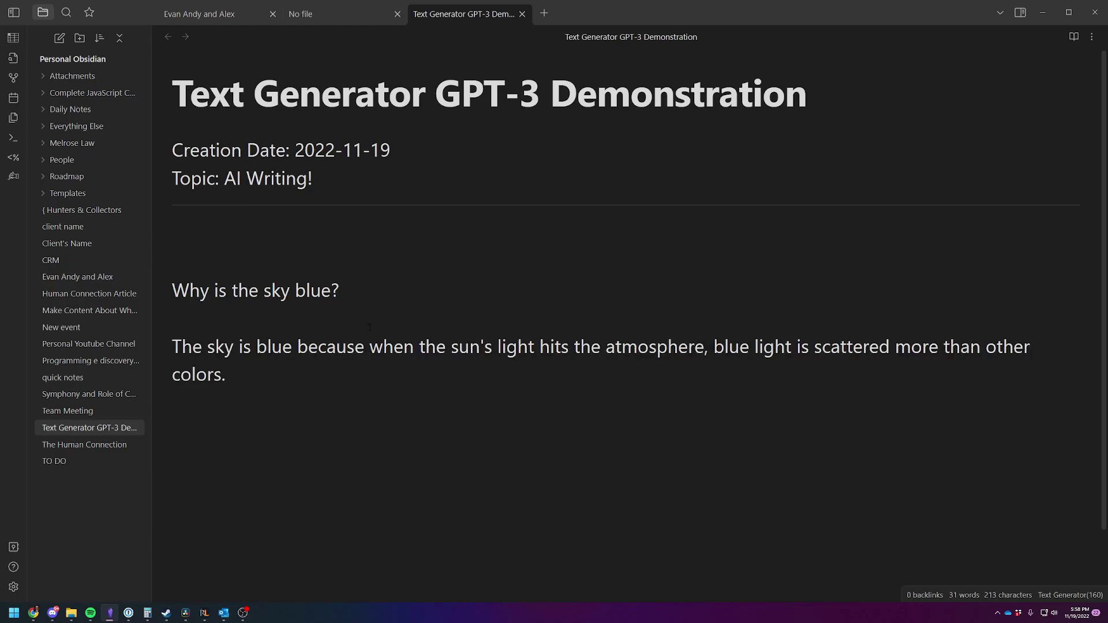
{"action": "key", "text": "Return"}
{"action": "key", "text": "Return"}
{"action": "key", "text": "Return"}
{"action": "type", "text": "Who founded "}
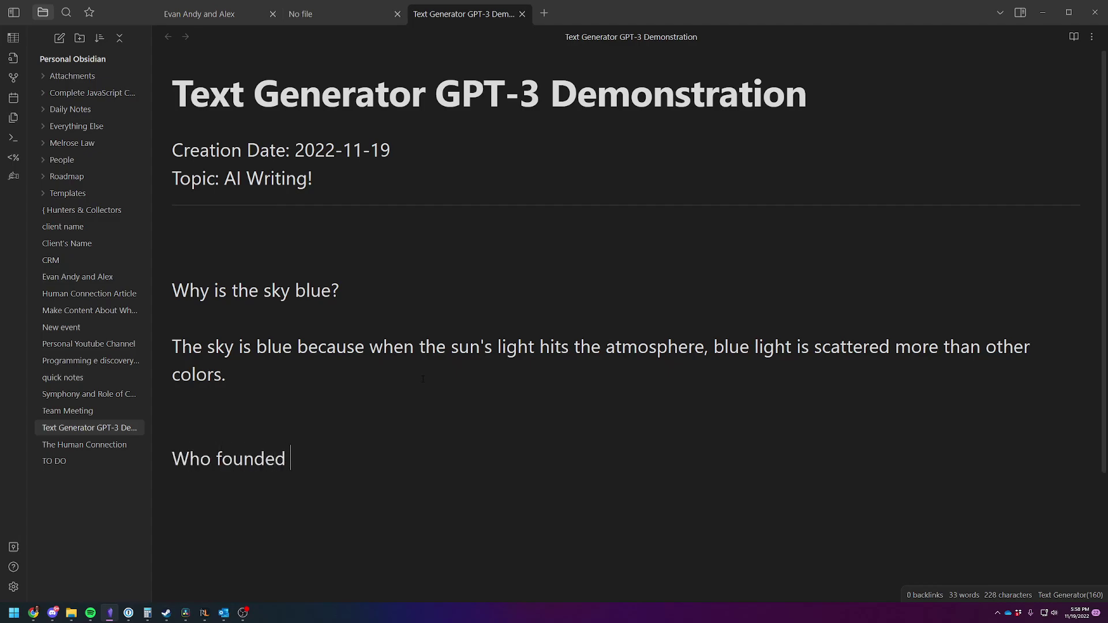
{"action": "type", "text": "Google?"}
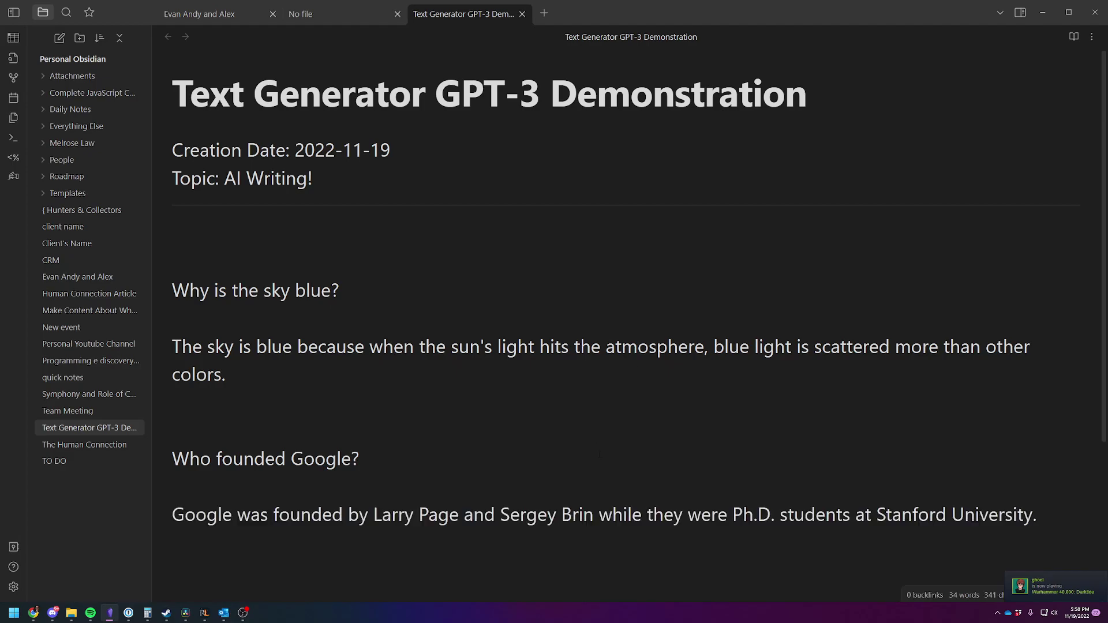
{"action": "scroll", "coordinate": [582, 447], "scroll_direction": "down", "scroll_amount": 4}
{"action": "scroll", "coordinate": [582, 447], "scroll_direction": "up", "scroll_amount": 2}
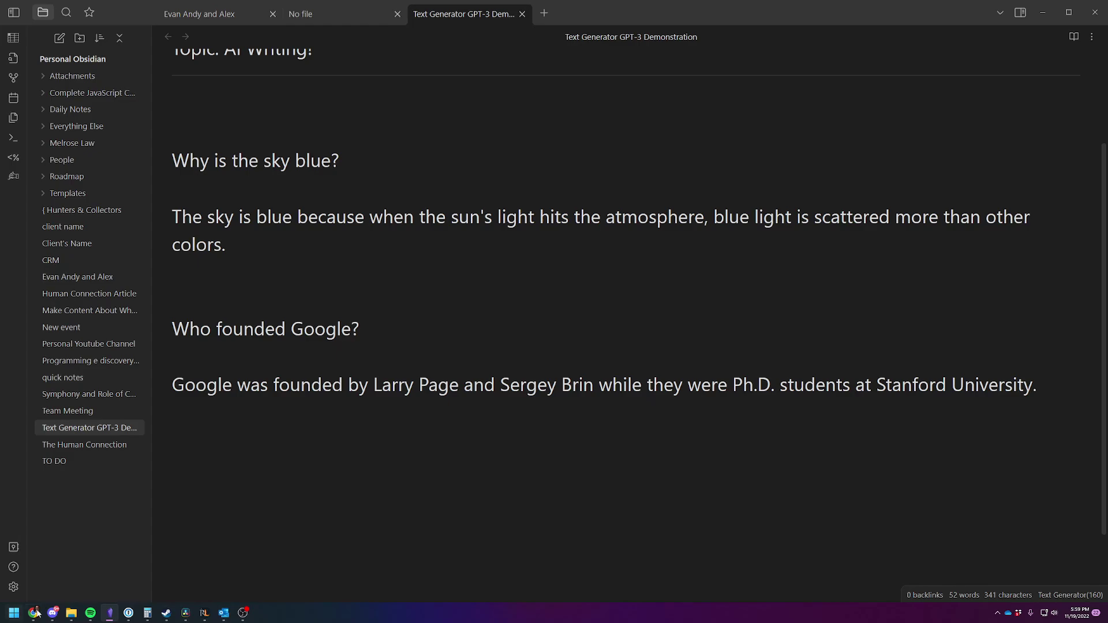
{"action": "key", "text": "alt+Tab"}
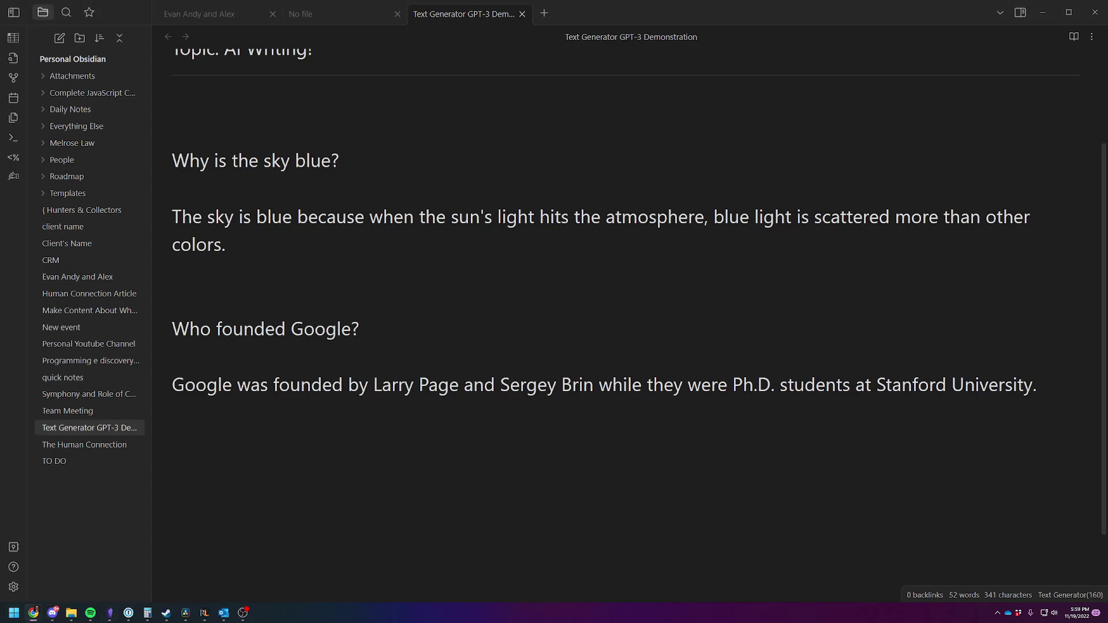
{"action": "key", "text": "alt+Tab"}
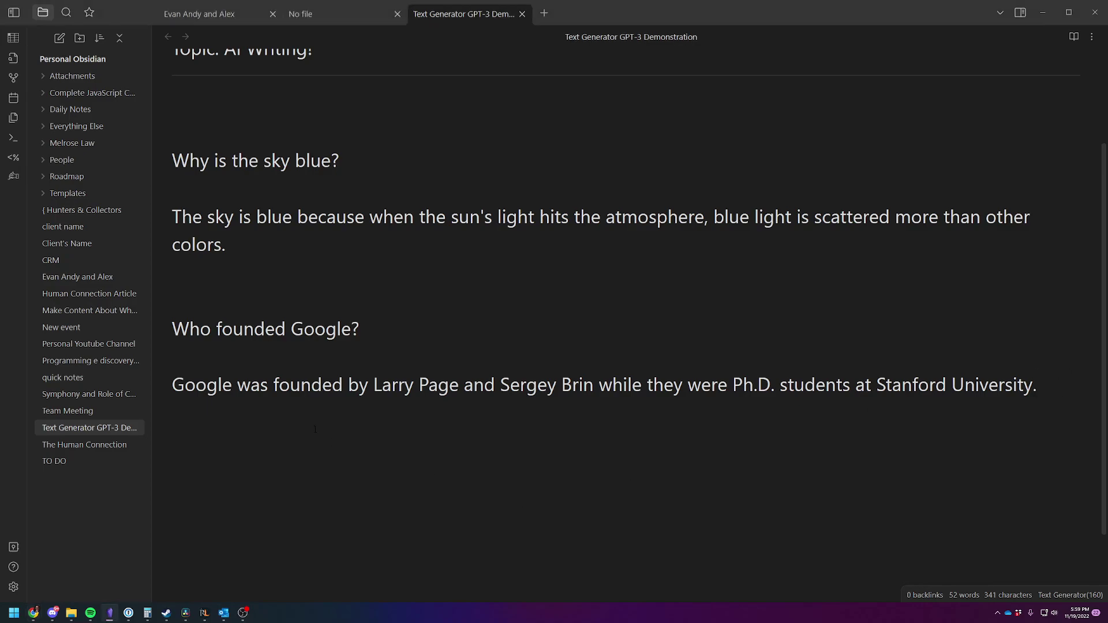
{"action": "scroll", "coordinate": [1058, 381], "scroll_direction": "up", "scroll_amount": 3}
{"action": "scroll", "coordinate": [650, 512], "scroll_direction": "down", "scroll_amount": 1}
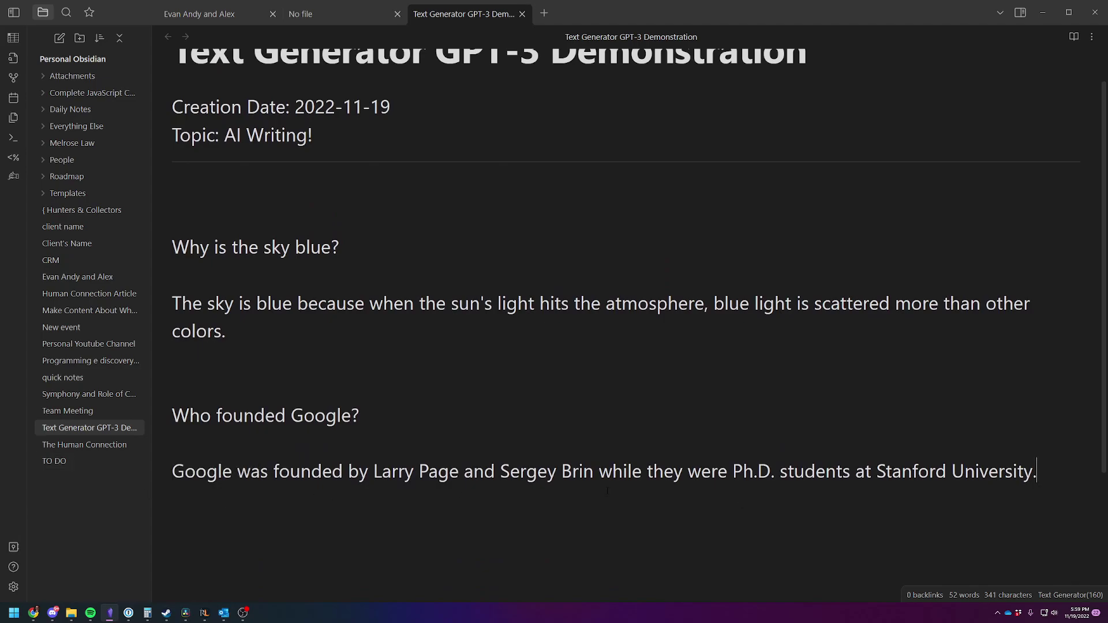
Step: Ask 'Why did the dog go to the store?' and generate a GPT-3 answer
{"action": "scroll", "coordinate": [652, 492], "scroll_direction": "down", "scroll_amount": 1}
{"action": "key", "text": "Return"}
{"action": "key", "text": "Return"}
{"action": "key", "text": "Return"}
{"action": "type", "text": "Why did the dog "}
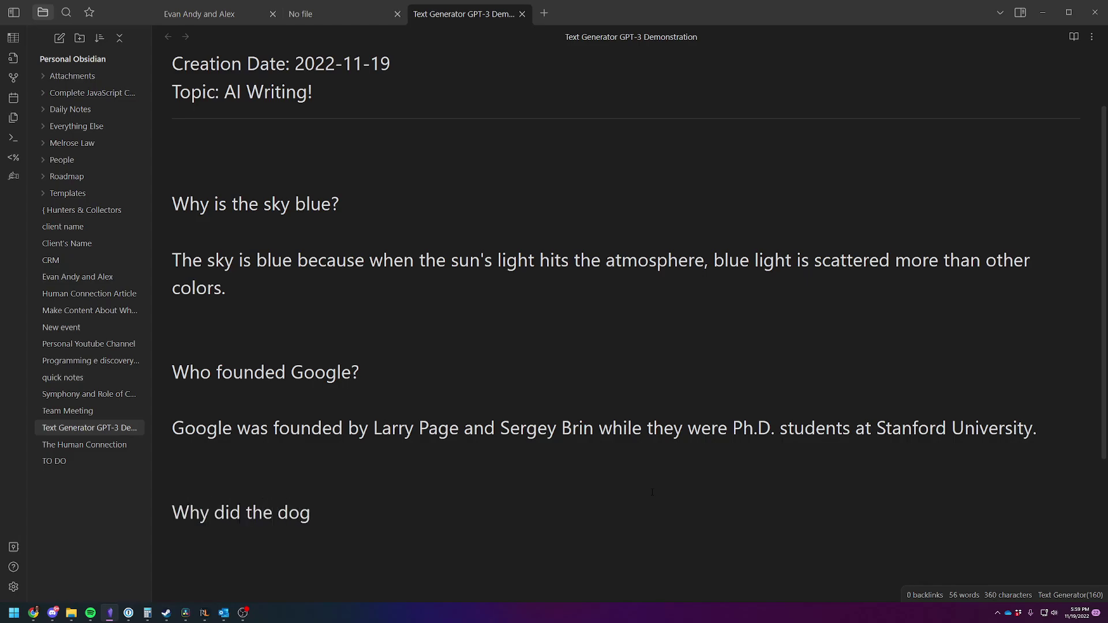
{"action": "type", "text": "go to the store?"}
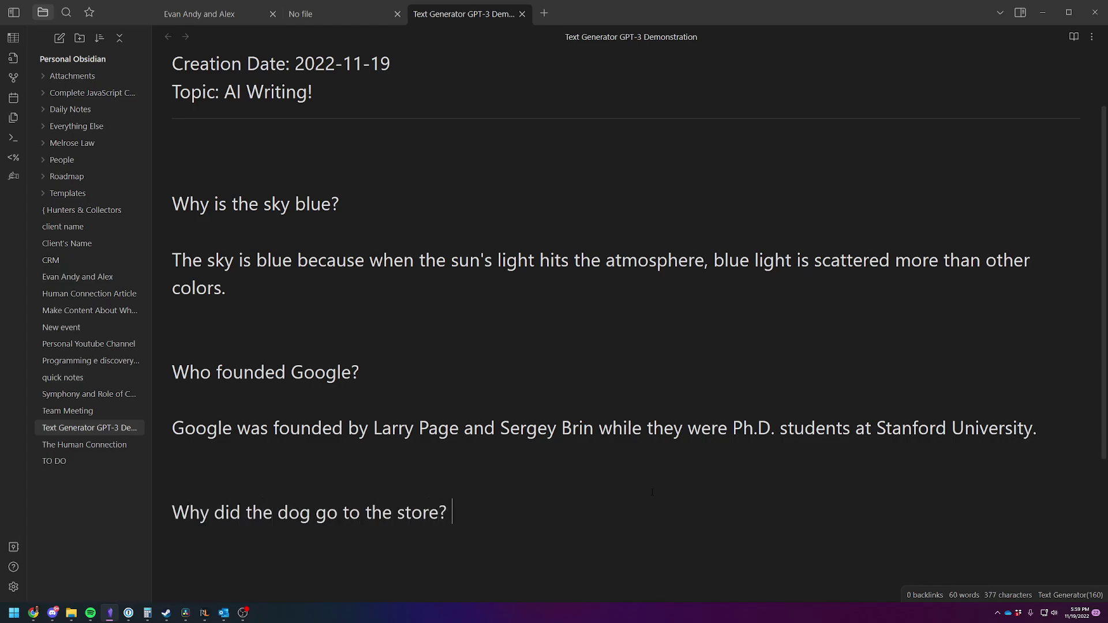
{"action": "left_click", "coordinate": [17, 183]}
Step: Ask 'What is stoicism?', fixing the misspelling 'stocisim', and generate an answer
{"action": "scroll", "coordinate": [509, 372], "scroll_direction": "down", "scroll_amount": 2}
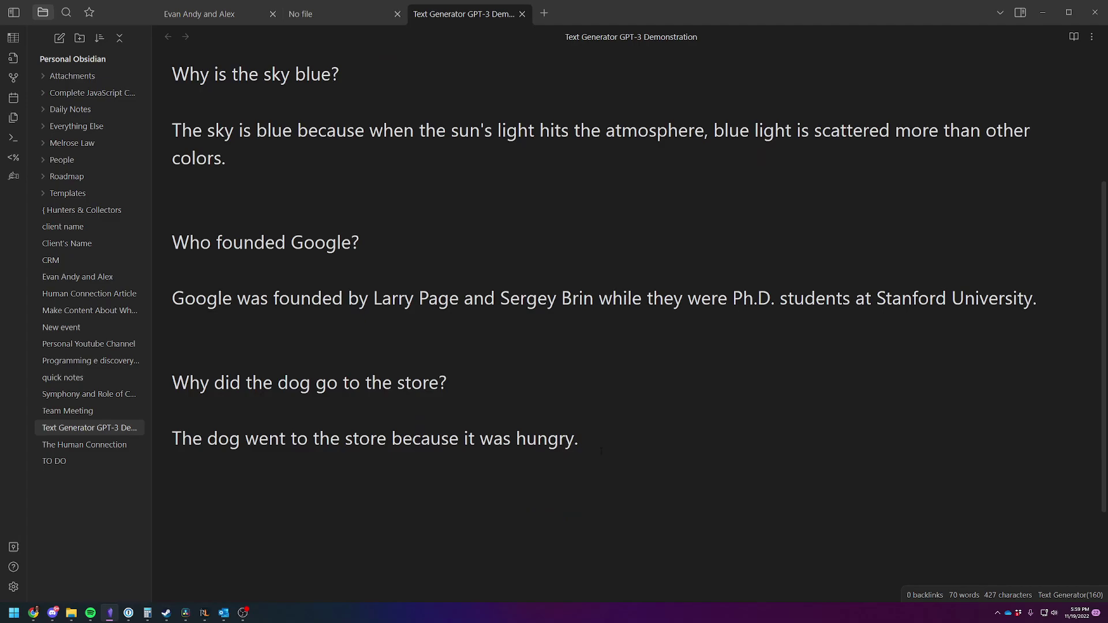
{"action": "key", "text": "Return"}
{"action": "key", "text": "Return"}
{"action": "key", "text": "Return"}
{"action": "type", "text": "What is stocisim?"}
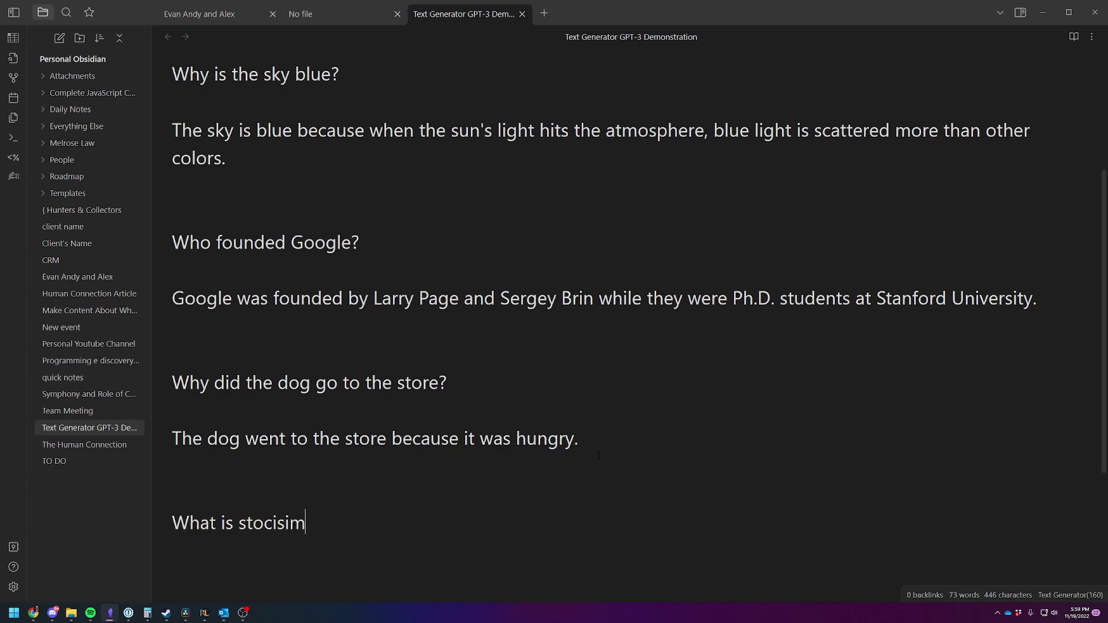
{"action": "right_click", "coordinate": [292, 523]}
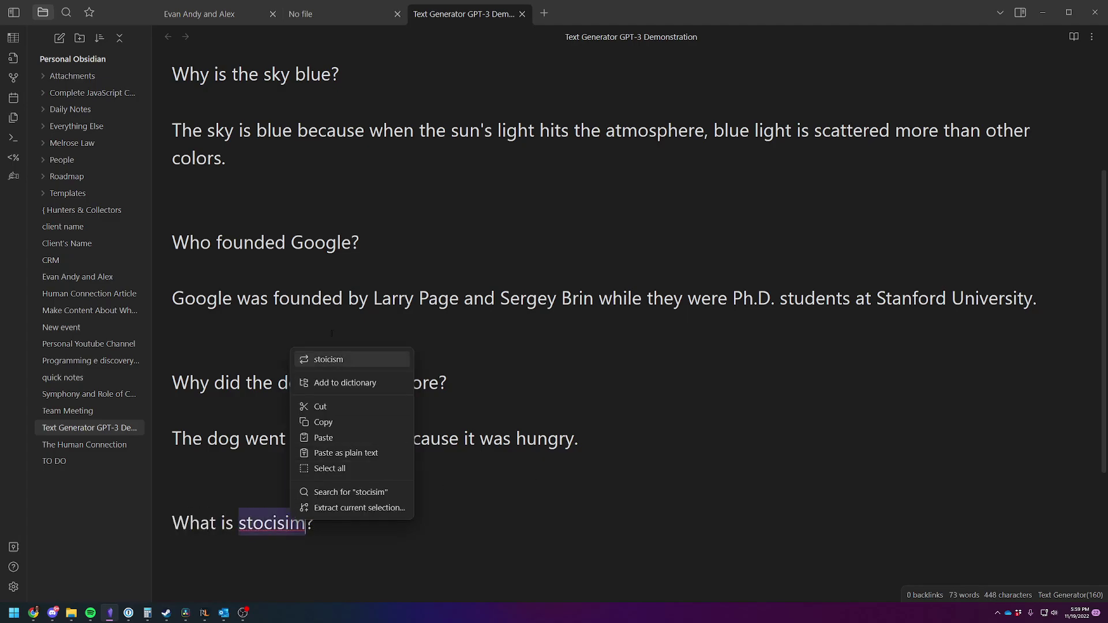
{"action": "left_click", "coordinate": [346, 360]}
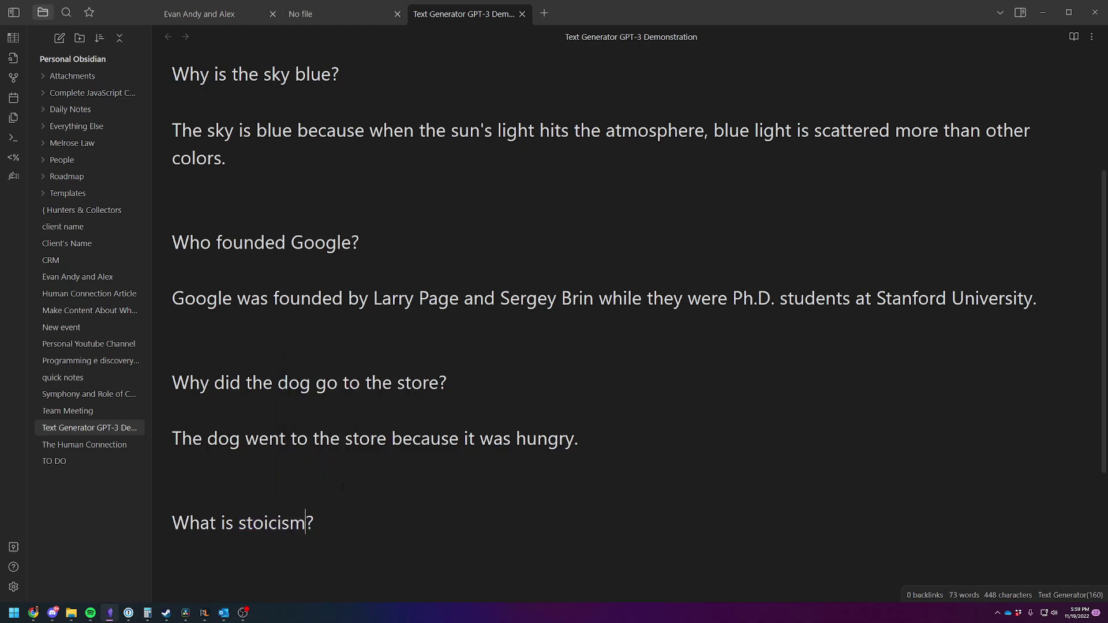
{"action": "left_click", "coordinate": [14, 176]}
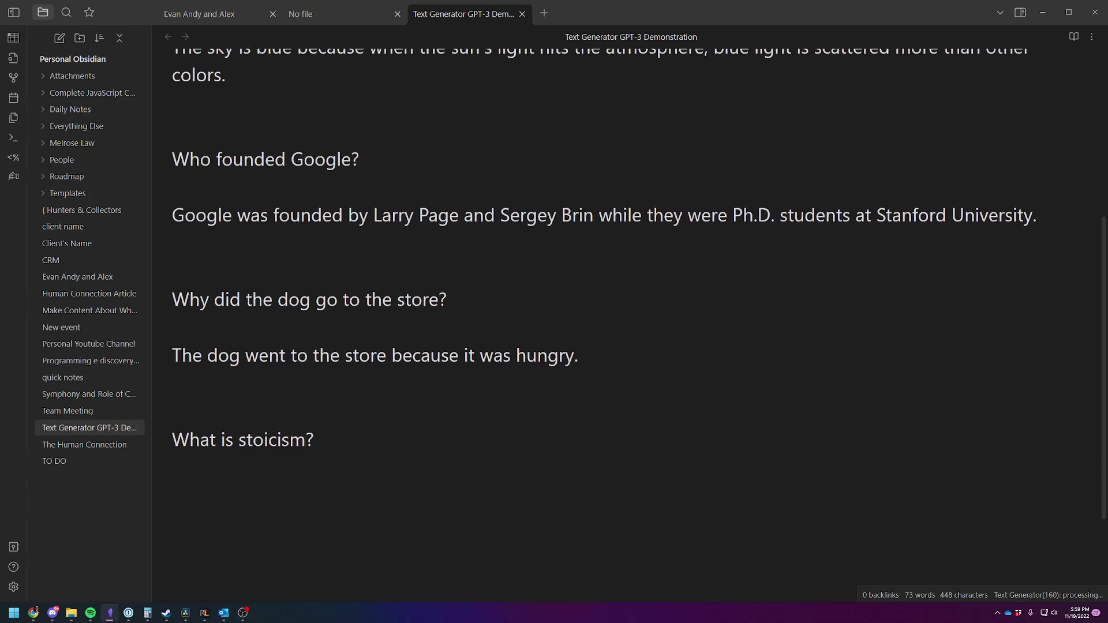
Step: Begin the question 'Why is Youtube the best platofrm' on a new line below the stoicism answer
{"action": "scroll", "coordinate": [264, 392], "scroll_direction": "down", "scroll_amount": 3}
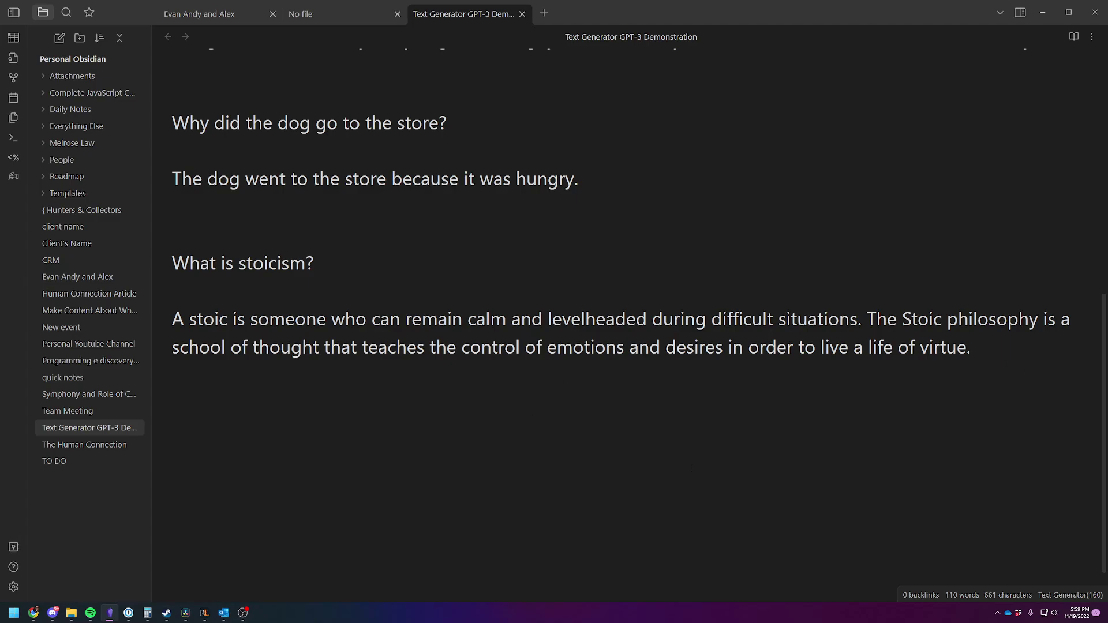
{"action": "key", "text": "Return"}
{"action": "key", "text": "Return"}
{"action": "key", "text": "Return"}
{"action": "type", "text": "Why is Youtube the best platofrm"}
Step: Correct the typos to complete 'Why is Youtube the best platform in the world?'
{"action": "key", "text": "BackSpace"}
{"action": "key", "text": "BackSpace"}
{"action": "key", "text": "BackSpace"}
{"action": "key", "text": "BackSpace"}
{"action": "type", "text": "form in thew"}
{"action": "key", "text": "BackSpace"}
{"action": "type", "text": "world?"}
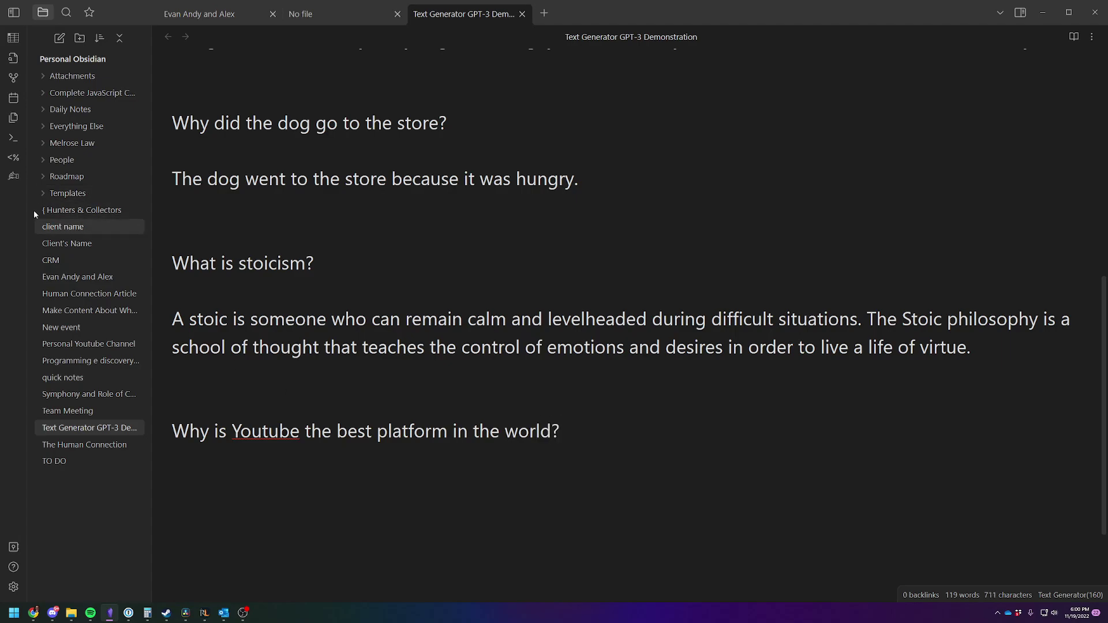
Step: Generate two answers, yielding reasons: content, ease of use, free, accessible
{"action": "left_click", "coordinate": [14, 176]}
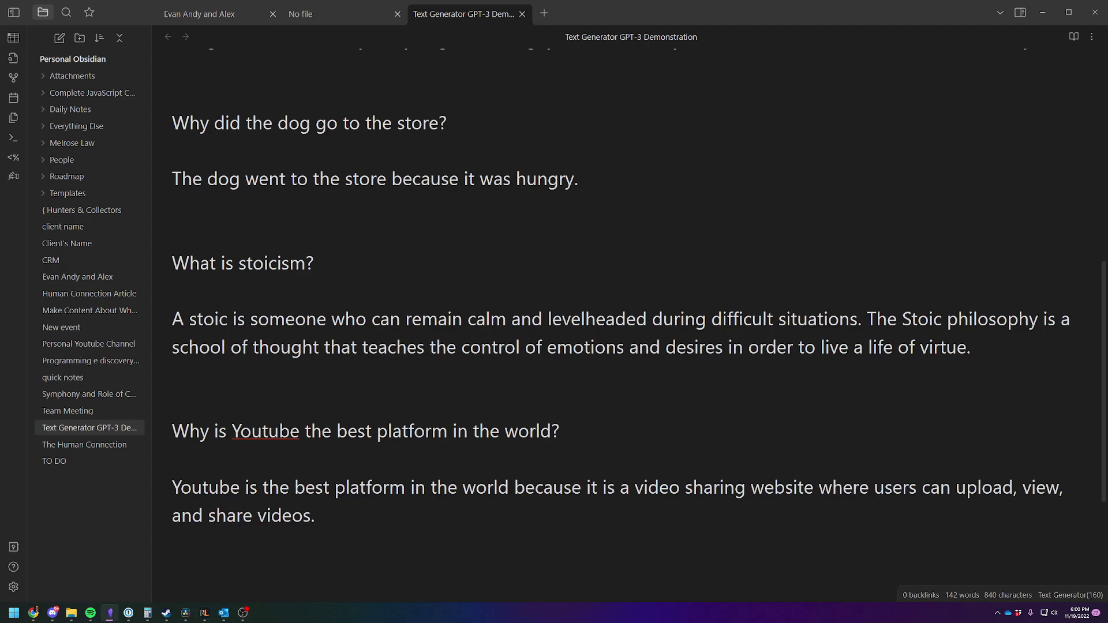
{"action": "left_click", "coordinate": [13, 177]}
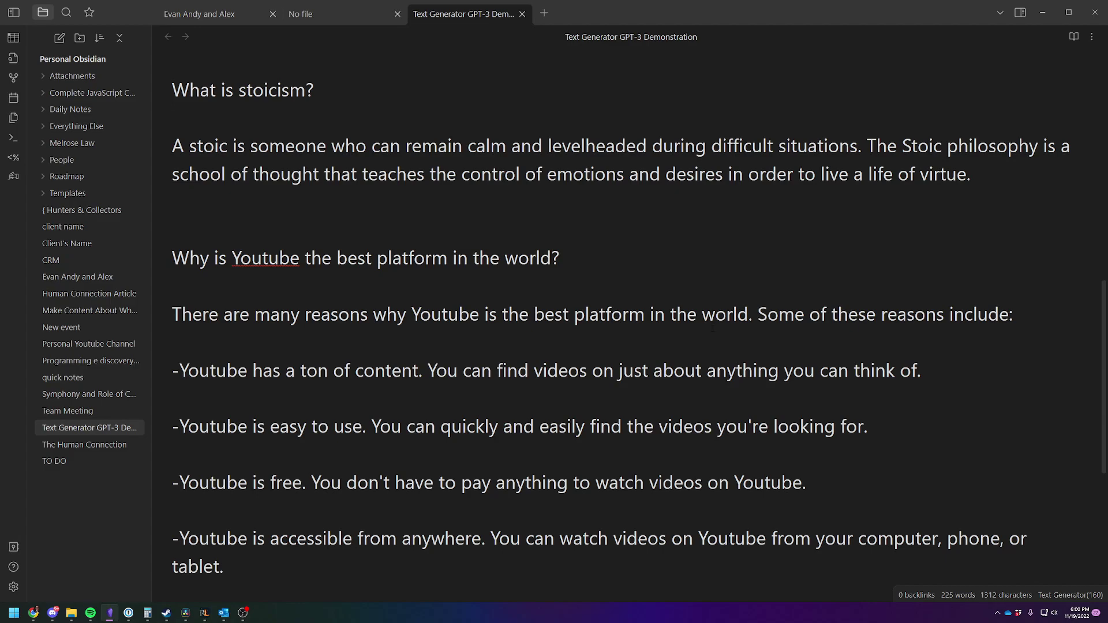
{"action": "scroll", "coordinate": [275, 495], "scroll_direction": "down", "scroll_amount": 1}
{"action": "scroll", "coordinate": [308, 428], "scroll_direction": "up", "scroll_amount": 2}
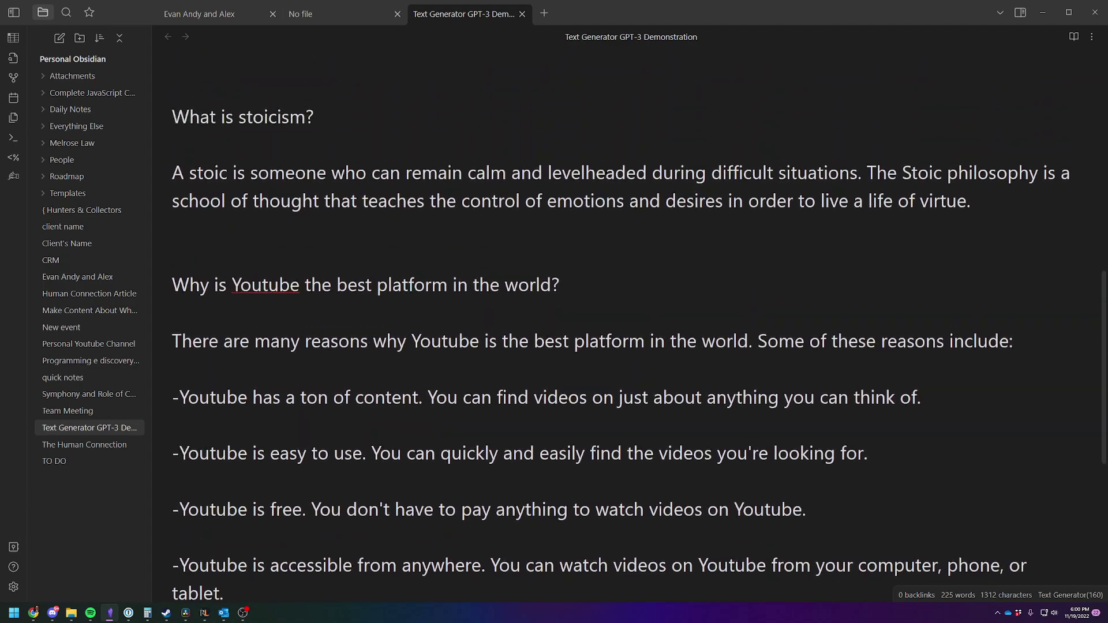
{"action": "scroll", "coordinate": [184, 371], "scroll_direction": "down", "scroll_amount": 3}
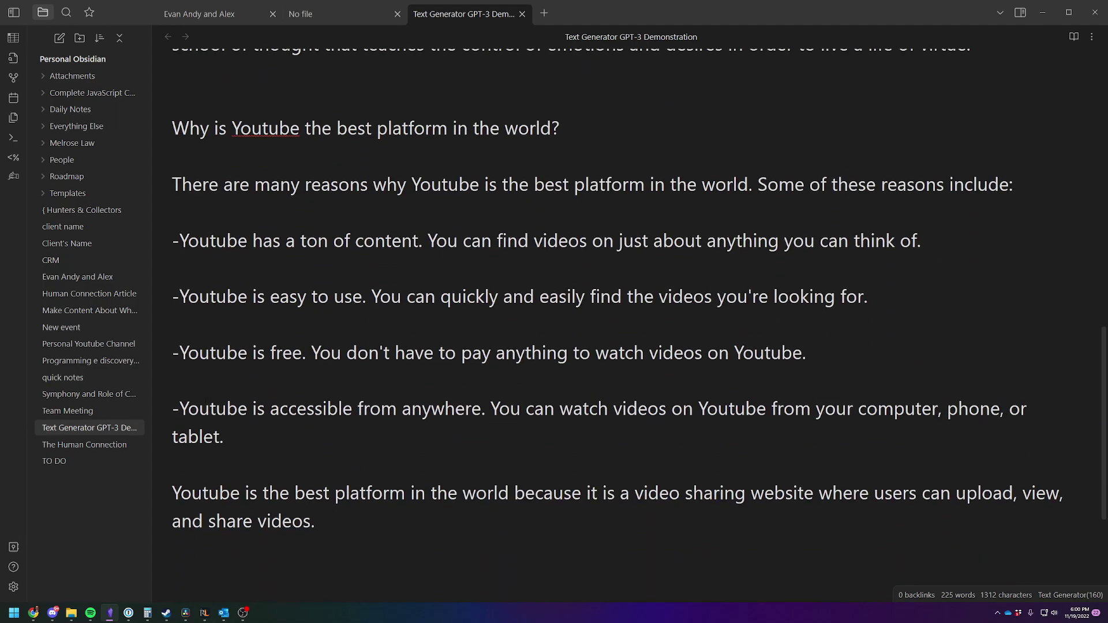
{"action": "scroll", "coordinate": [638, 292], "scroll_direction": "up", "scroll_amount": 1}
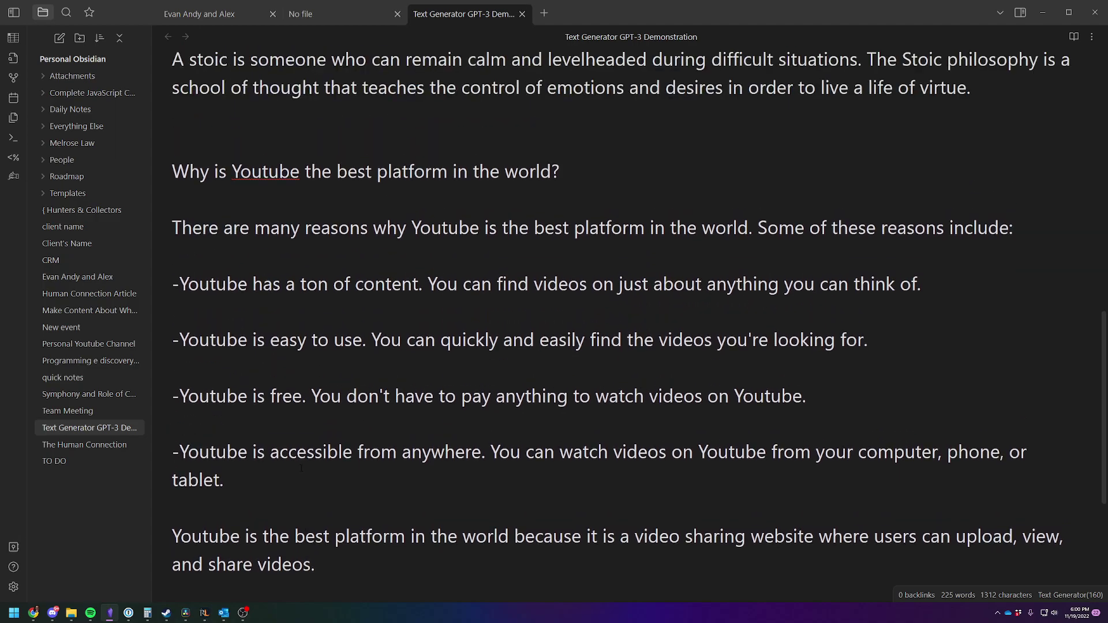
Step: Open Settings and view the Text Generator plugin's OpenAI options
{"action": "left_click", "coordinate": [13, 589]}
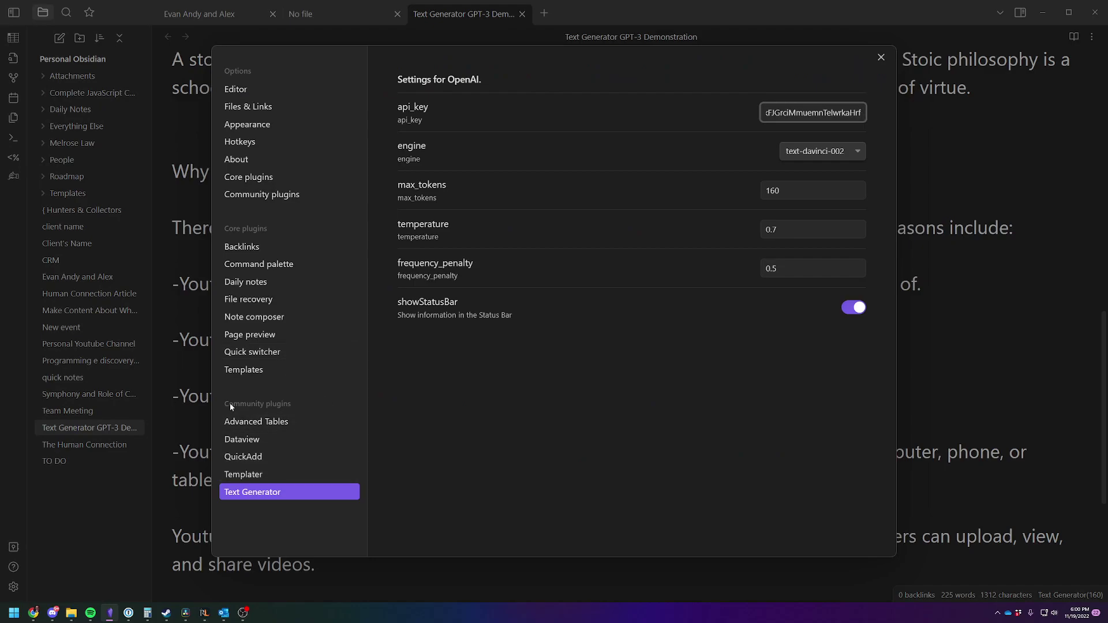
{"action": "left_click", "coordinate": [269, 494]}
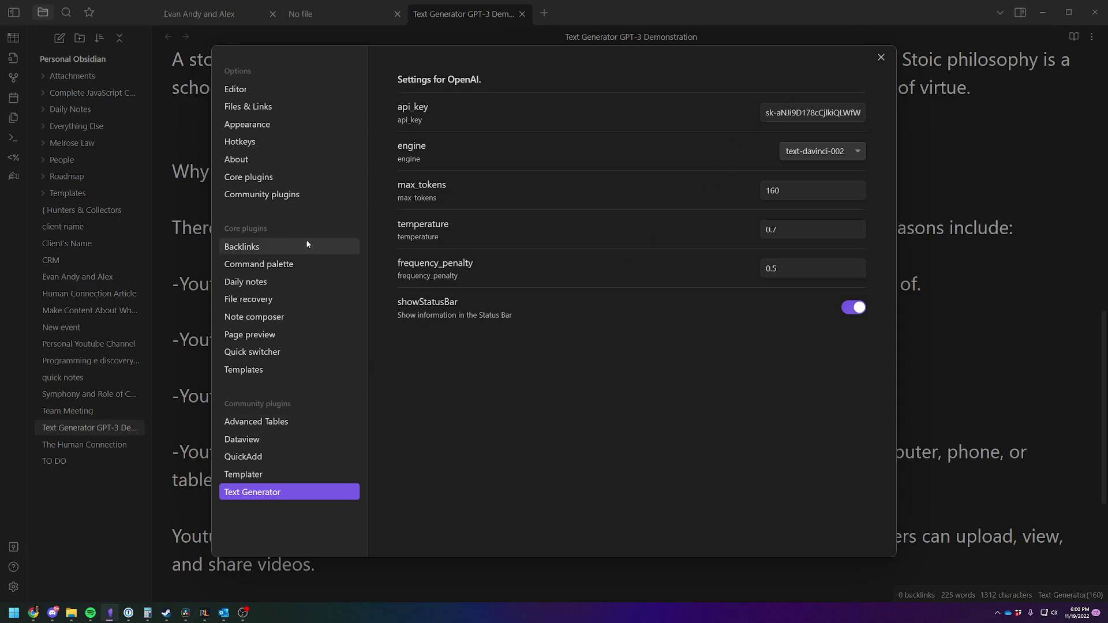
{"action": "left_click", "coordinate": [272, 179]}
Step: Browse community plugins, toggling Show installed only on and off, then close the browser
{"action": "left_click", "coordinate": [266, 193]}
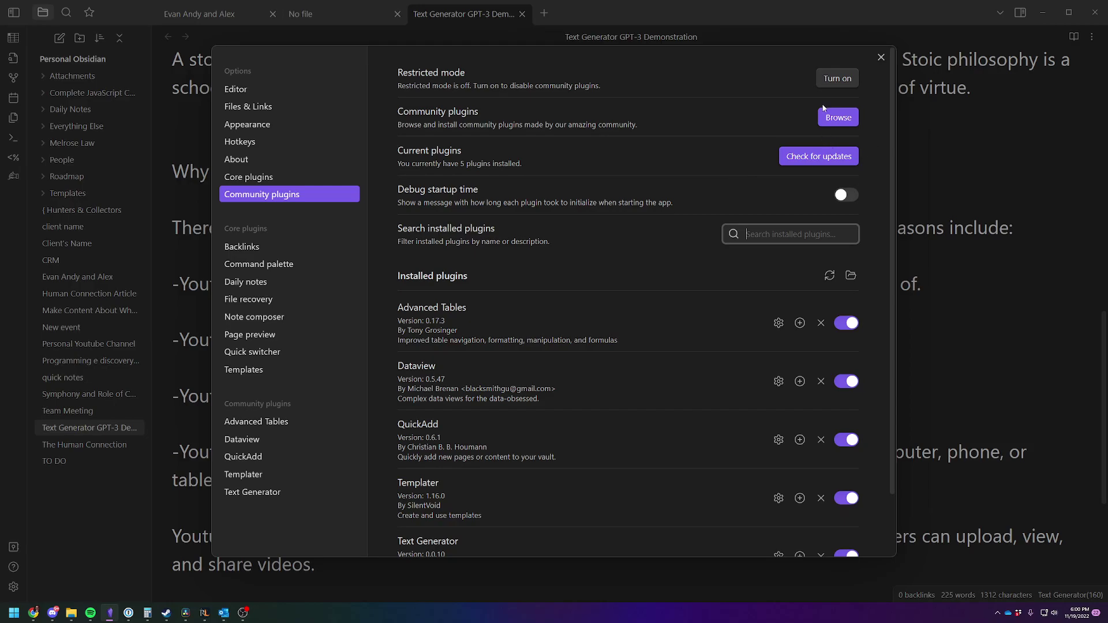
{"action": "left_click", "coordinate": [838, 117]}
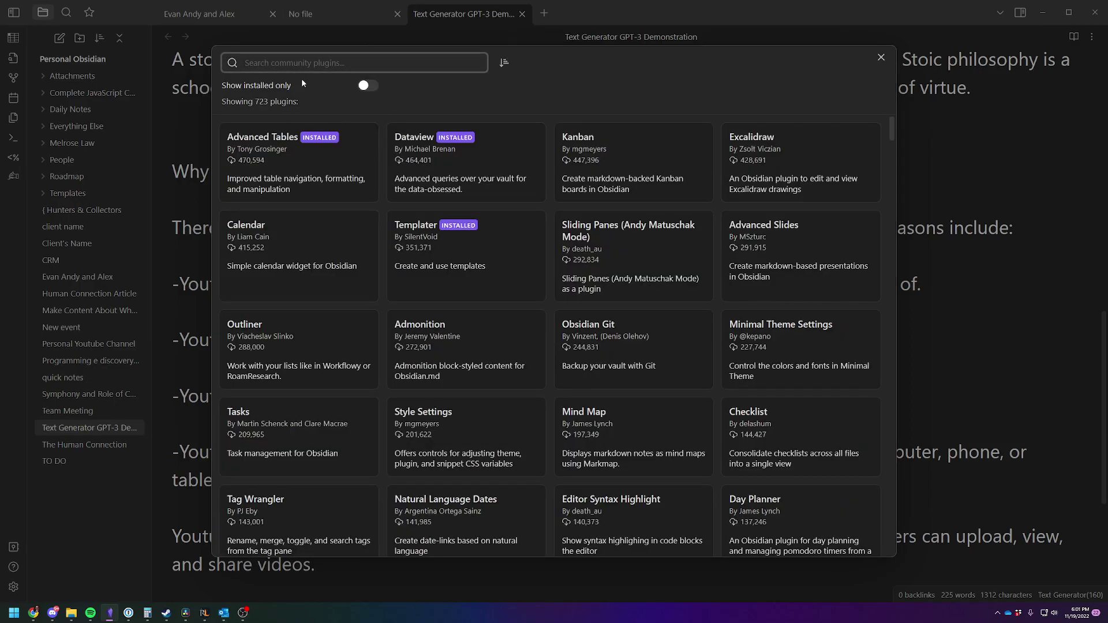
{"action": "left_click", "coordinate": [368, 86]}
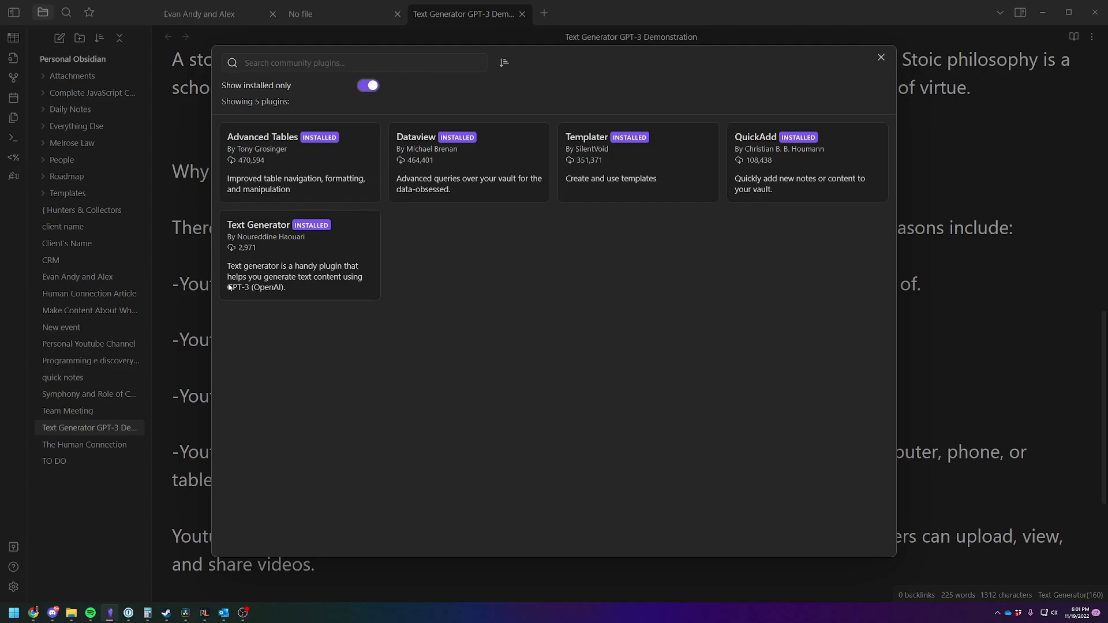
{"action": "left_click", "coordinate": [368, 86]}
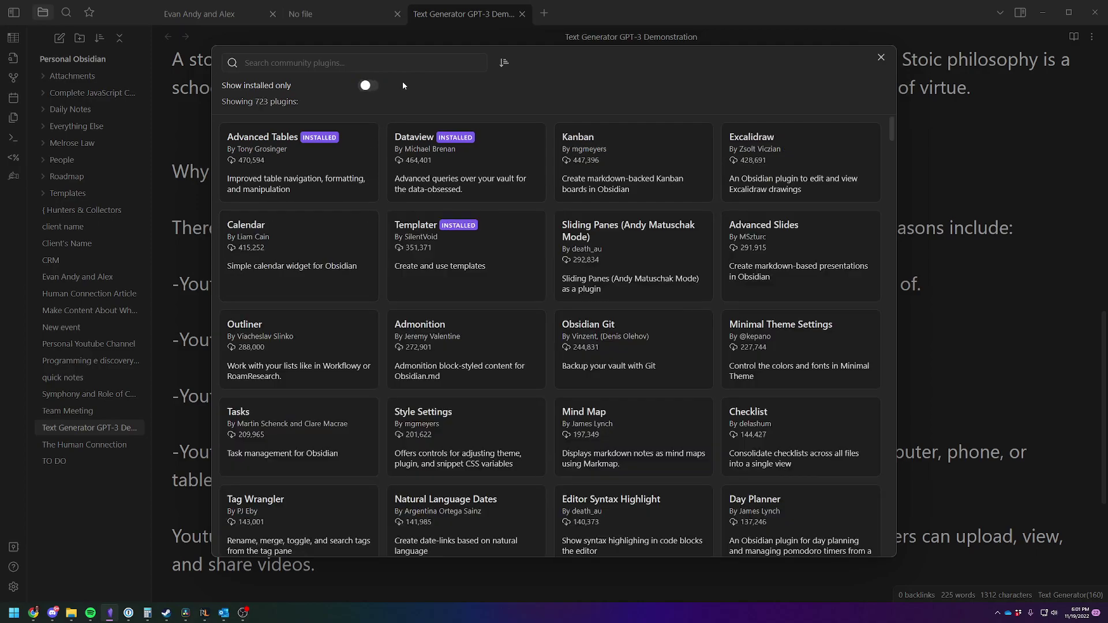
{"action": "left_click", "coordinate": [883, 58]}
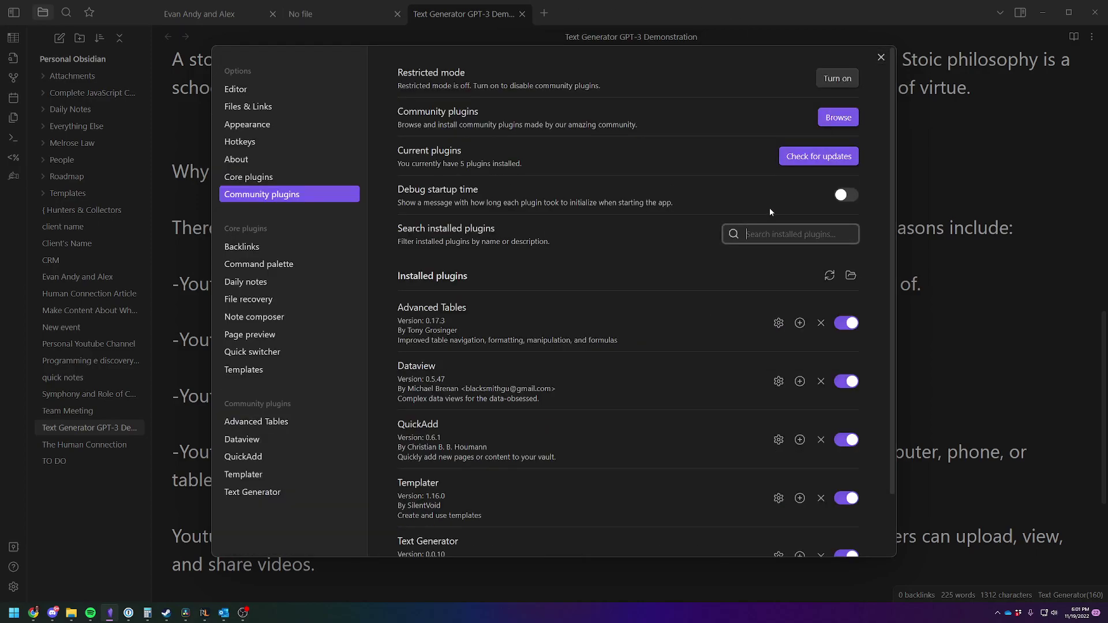
{"action": "left_click", "coordinate": [33, 613]}
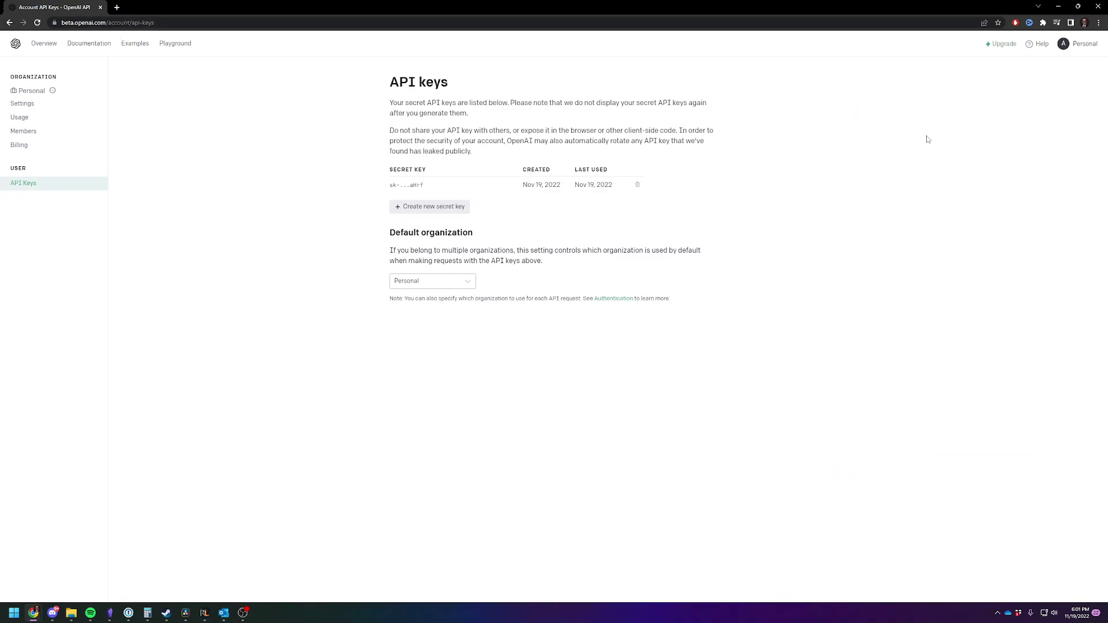
{"action": "left_click", "coordinate": [1080, 46]}
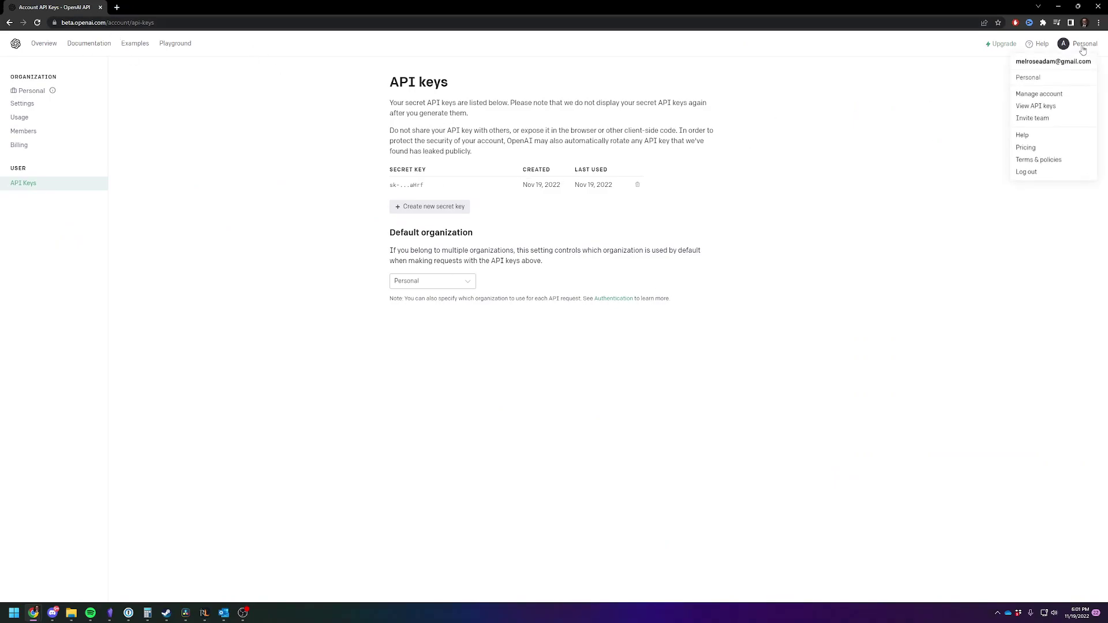
{"action": "left_click", "coordinate": [1037, 107]}
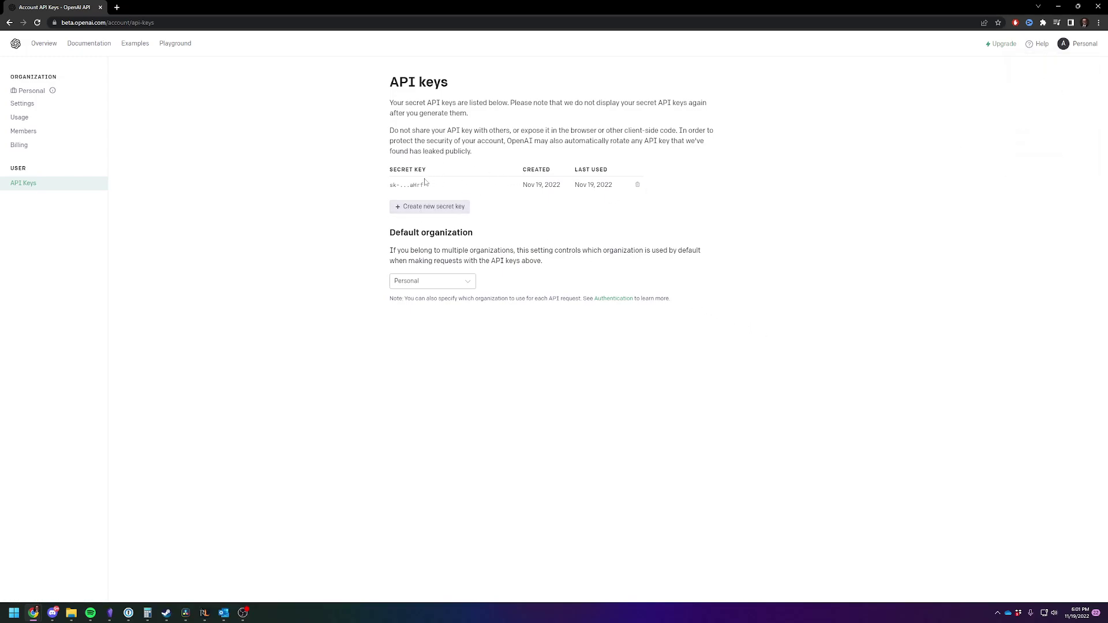
Step: Check Text Generator's api_key and engine settings, then close Settings and scroll the note
{"action": "left_click", "coordinate": [112, 612]}
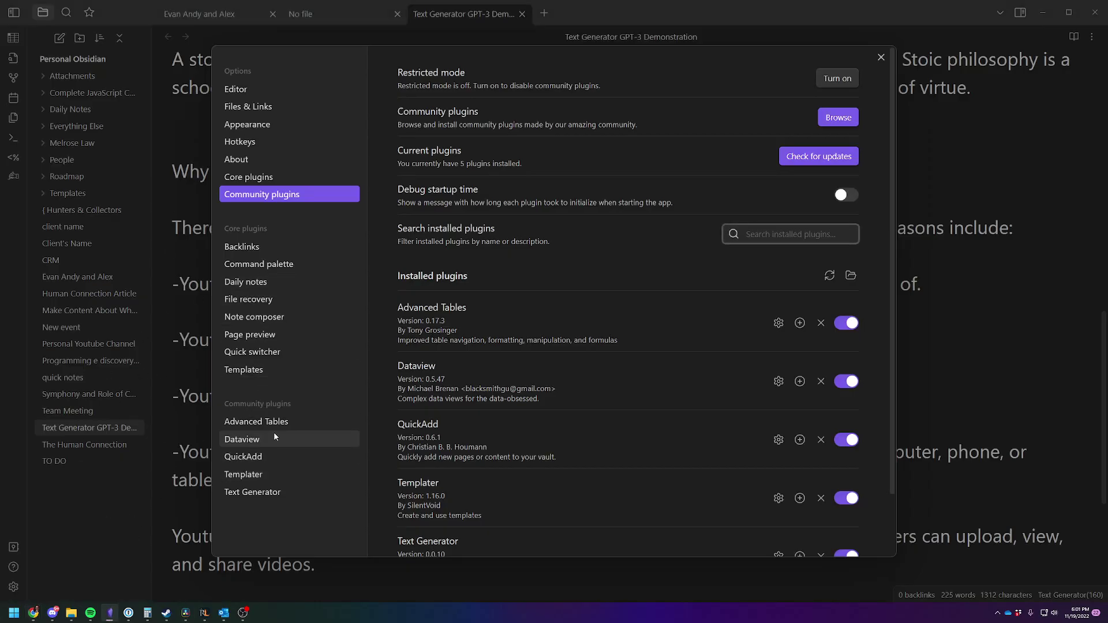
{"action": "left_click", "coordinate": [276, 491]}
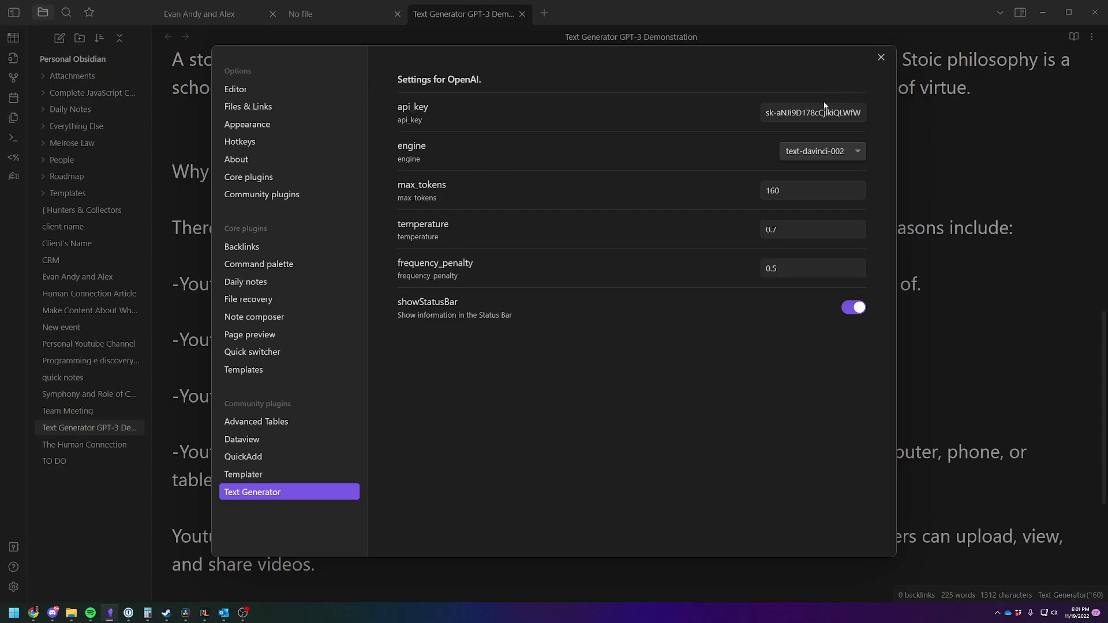
{"action": "left_click", "coordinate": [881, 57]}
{"action": "scroll", "coordinate": [571, 397], "scroll_direction": "down", "scroll_amount": 3}
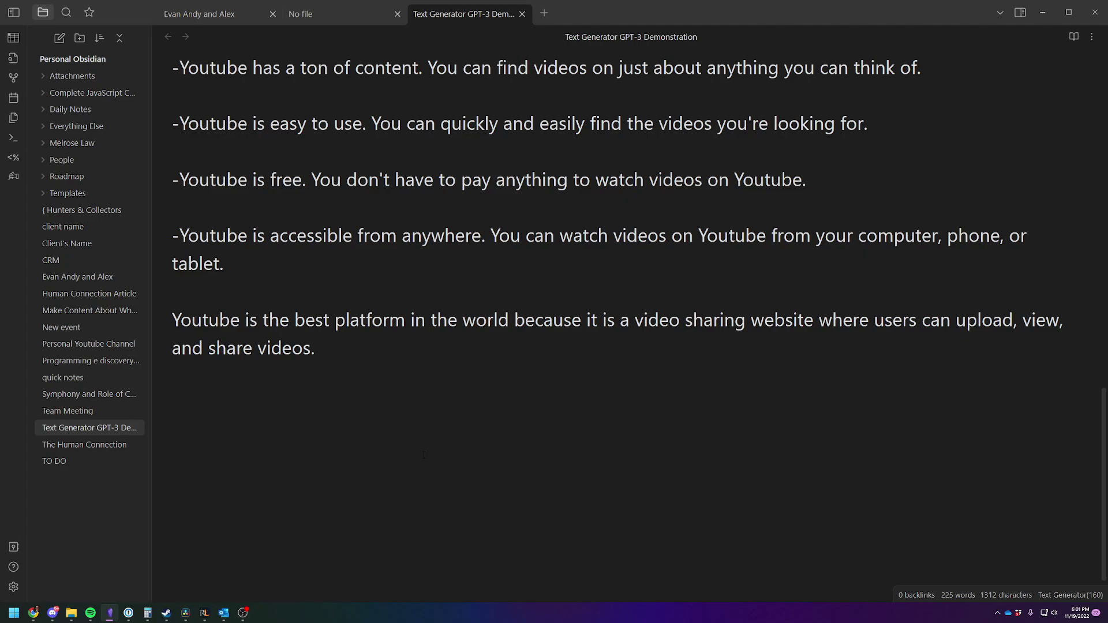
{"action": "scroll", "coordinate": [409, 446], "scroll_direction": "up", "scroll_amount": 4}
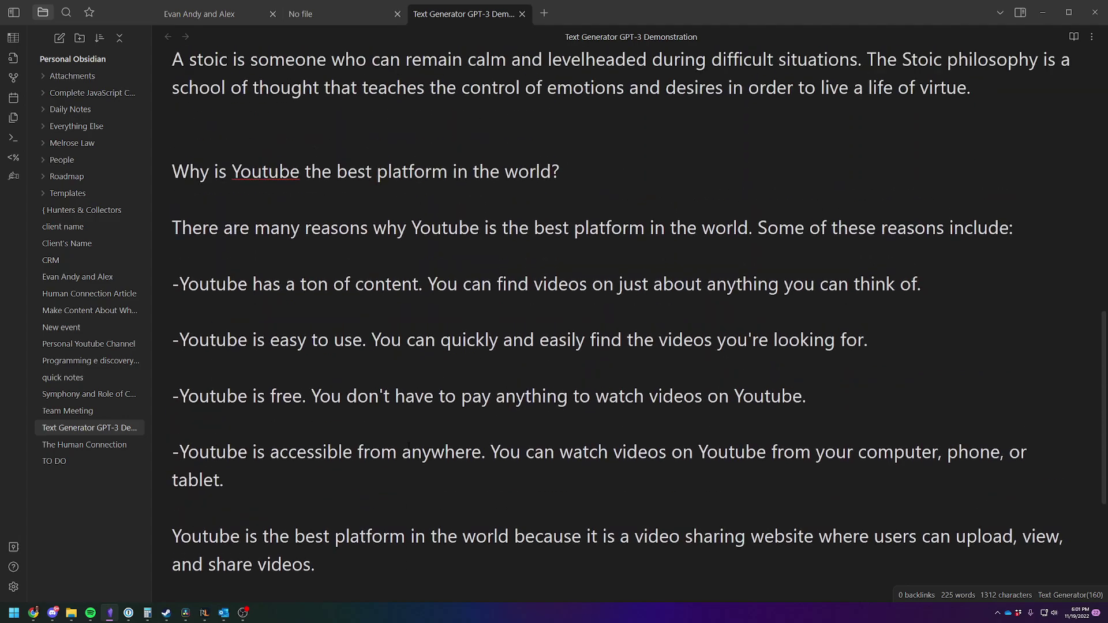
{"action": "scroll", "coordinate": [409, 446], "scroll_direction": "down", "scroll_amount": 4}
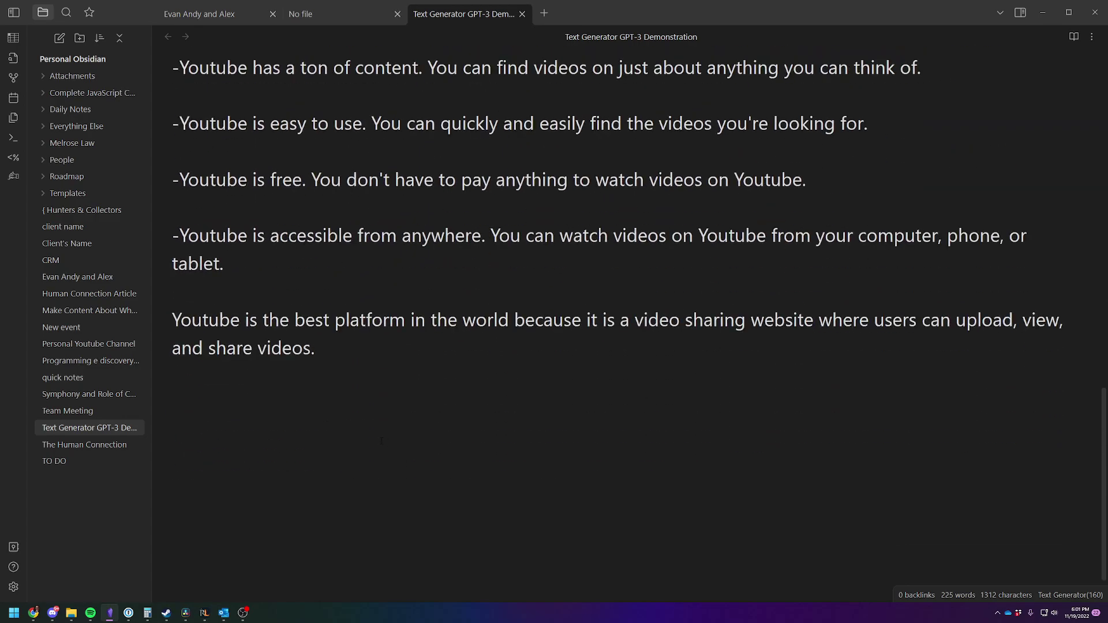
Step: At the note's end, type 'Obsidian is the best note taking program because' and generate two completions
{"action": "left_click", "coordinate": [404, 405]}
{"action": "key", "text": "Return"}
{"action": "key", "text": "Return"}
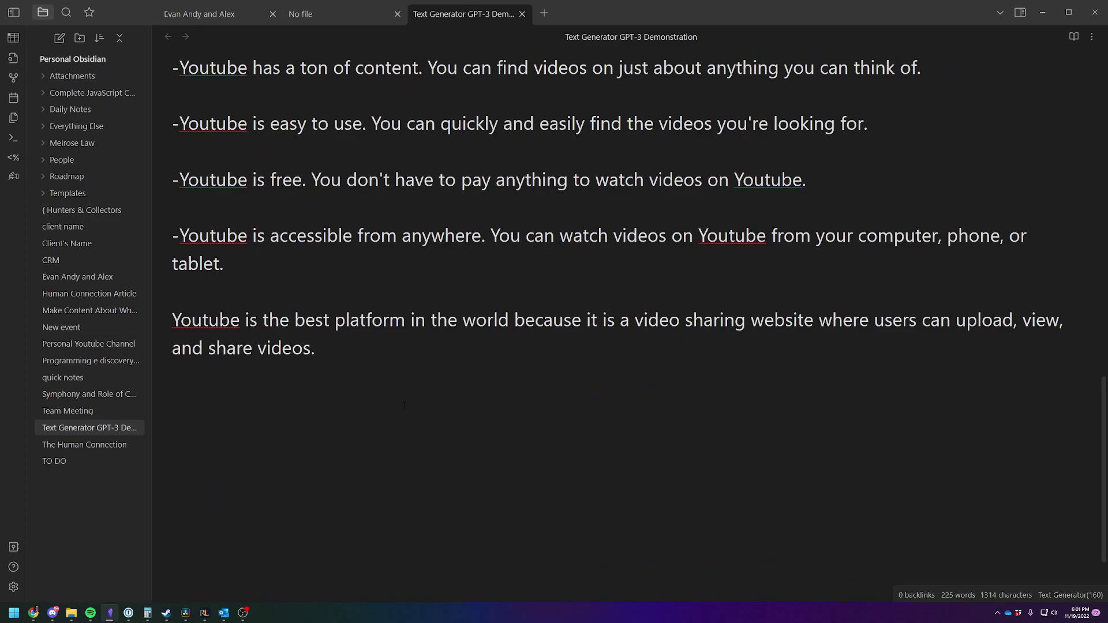
{"action": "type", "text": "Obsidian is the best note taking program because"}
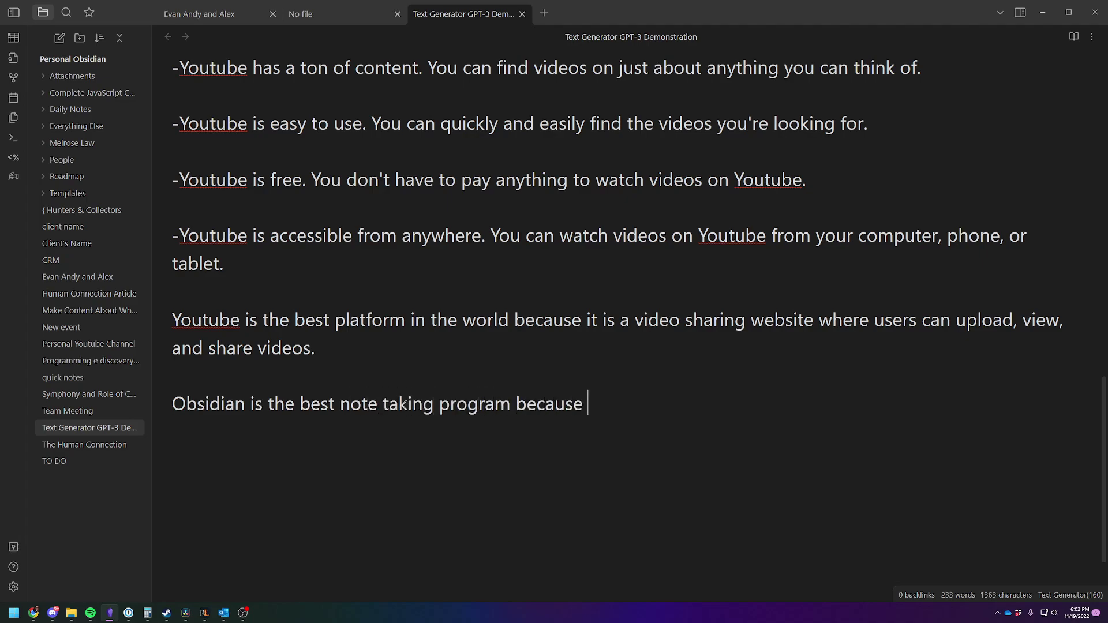
{"action": "left_click", "coordinate": [13, 176]}
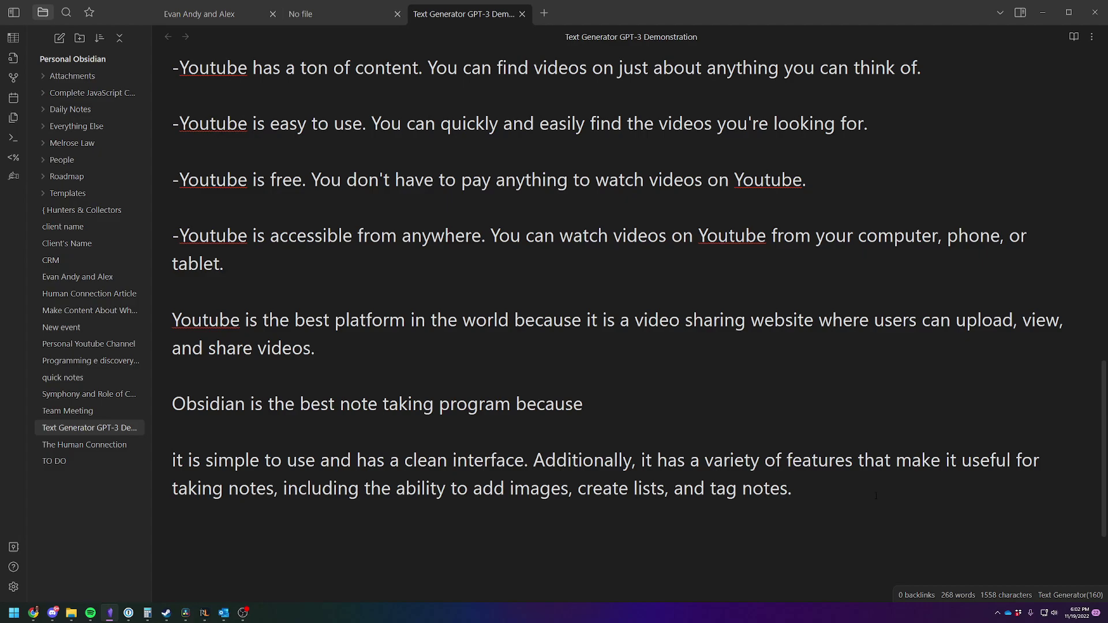
{"action": "left_click", "coordinate": [13, 176]}
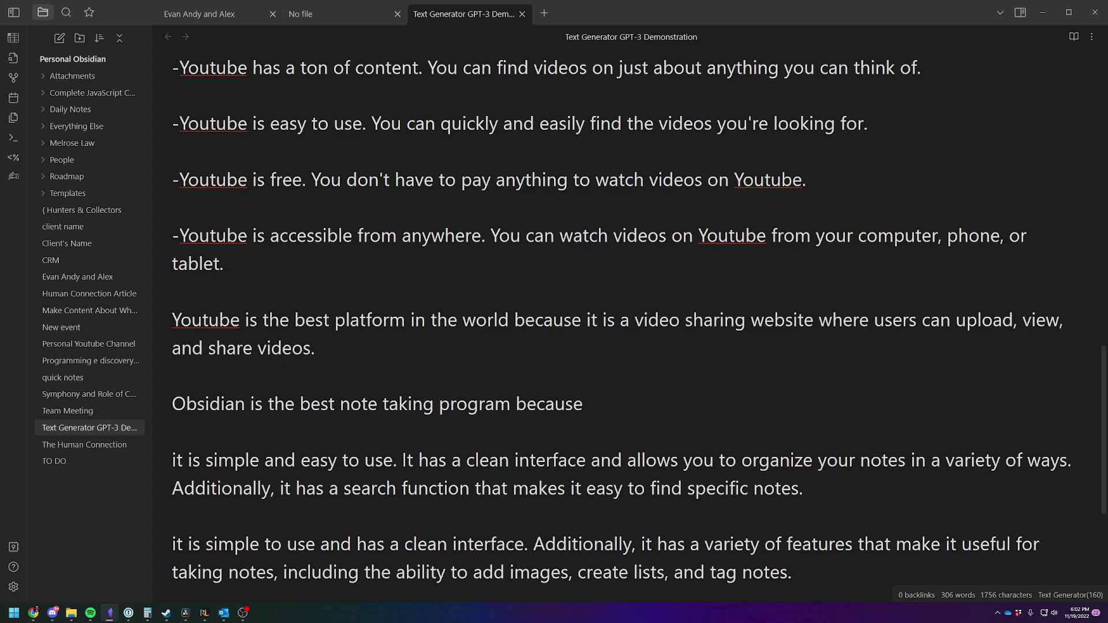
{"action": "scroll", "coordinate": [506, 471], "scroll_direction": "down", "scroll_amount": 2}
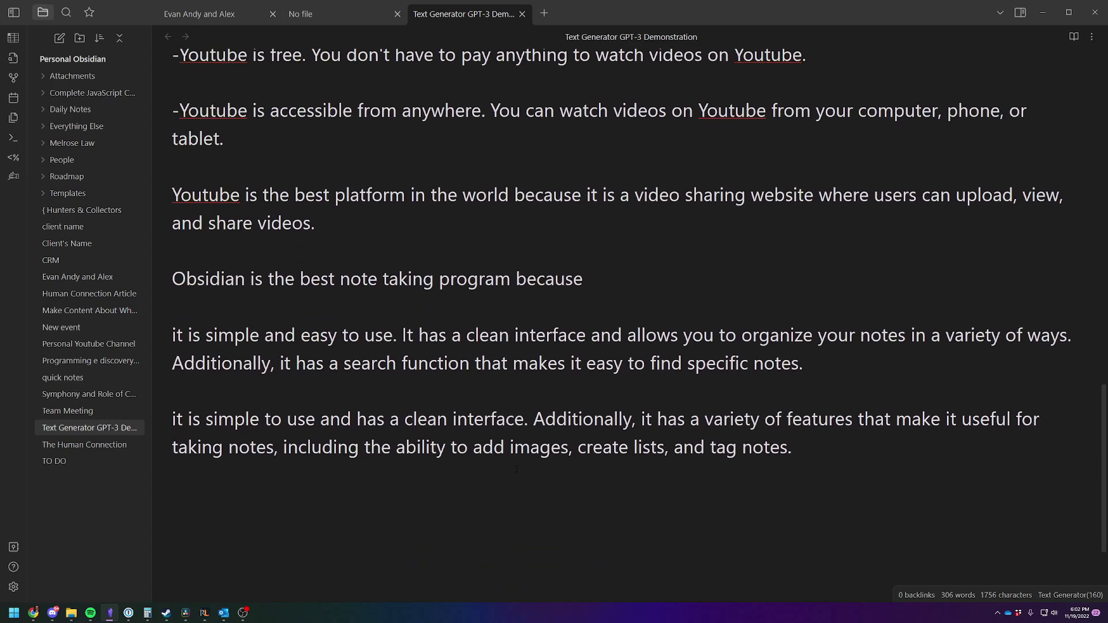
{"action": "scroll", "coordinate": [505, 472], "scroll_direction": "up", "scroll_amount": 3}
Step: Above the first question, type 'What temperature does water boil at?' and generate its answer with Ctrl+J
{"action": "scroll", "coordinate": [470, 443], "scroll_direction": "up", "scroll_amount": 15}
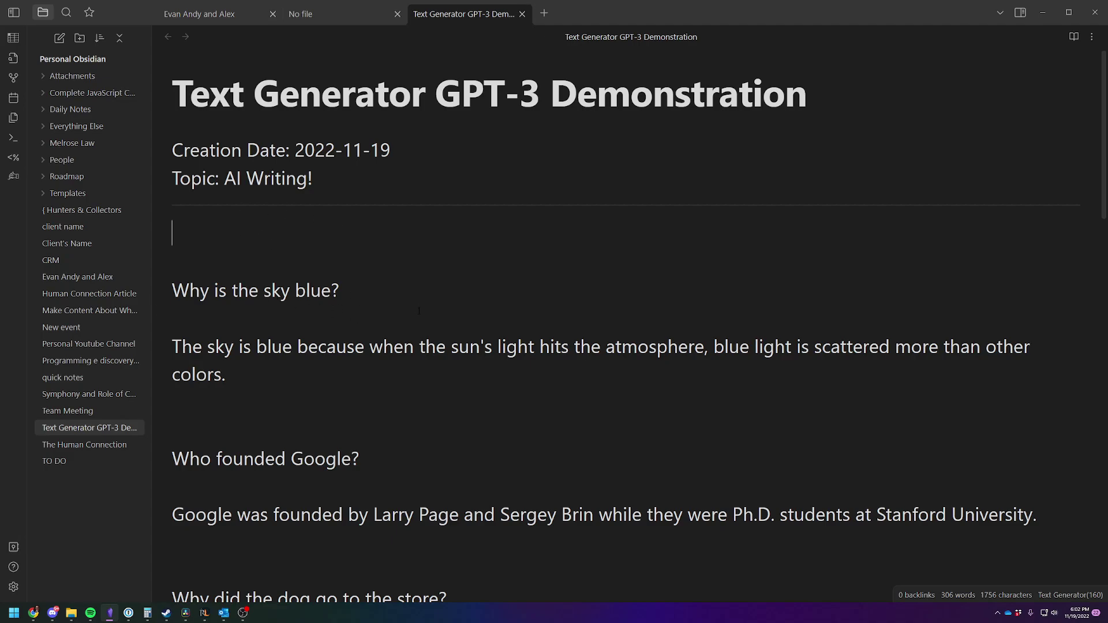
{"action": "key", "text": "Return"}
{"action": "key", "text": "Return"}
{"action": "key", "text": "Up"}
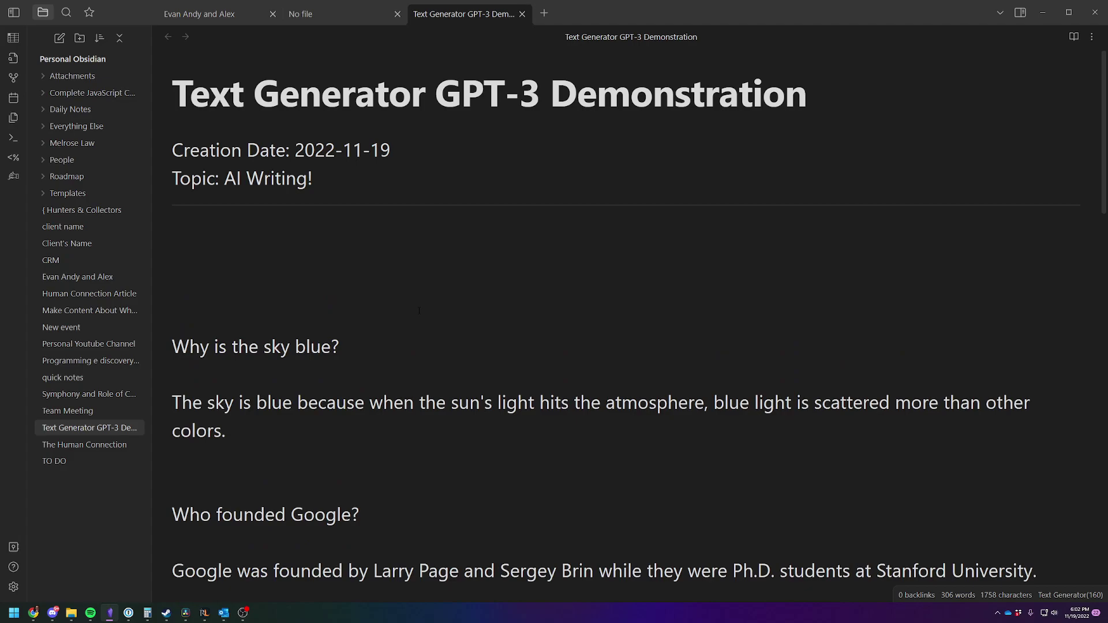
{"action": "type", "text": "What temper"}
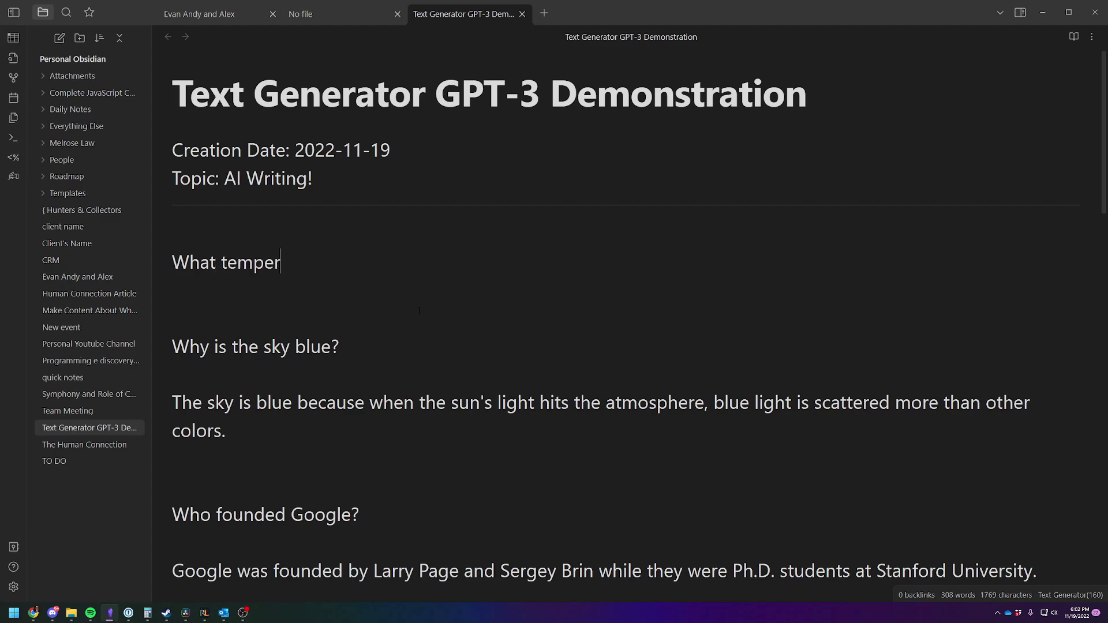
{"action": "type", "text": "ature does water boil at?"}
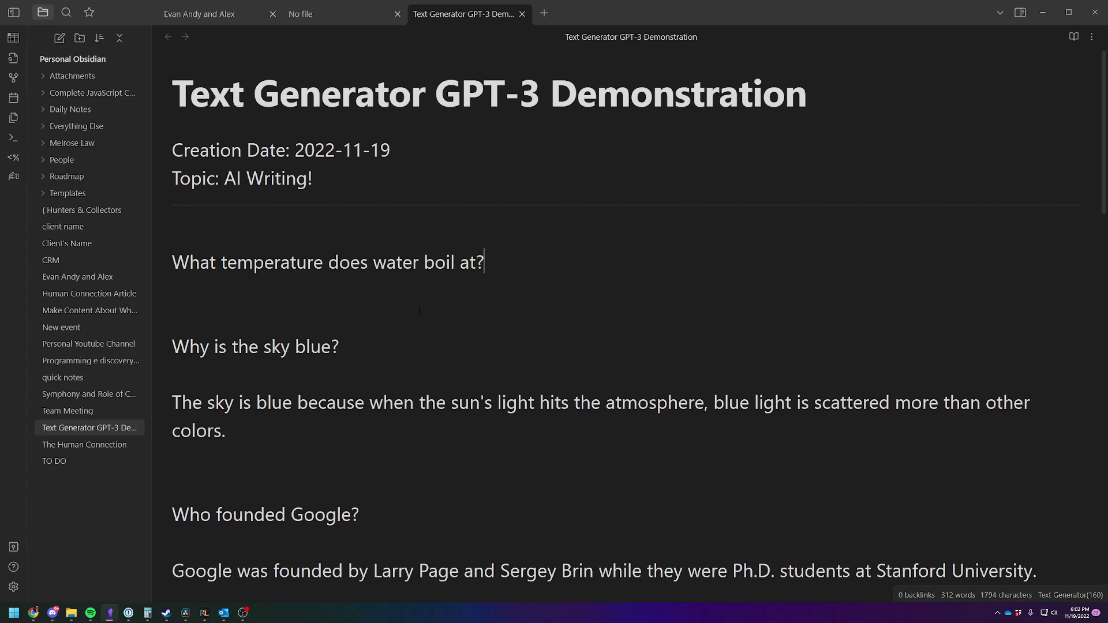
{"action": "key", "text": "ctrl+j"}
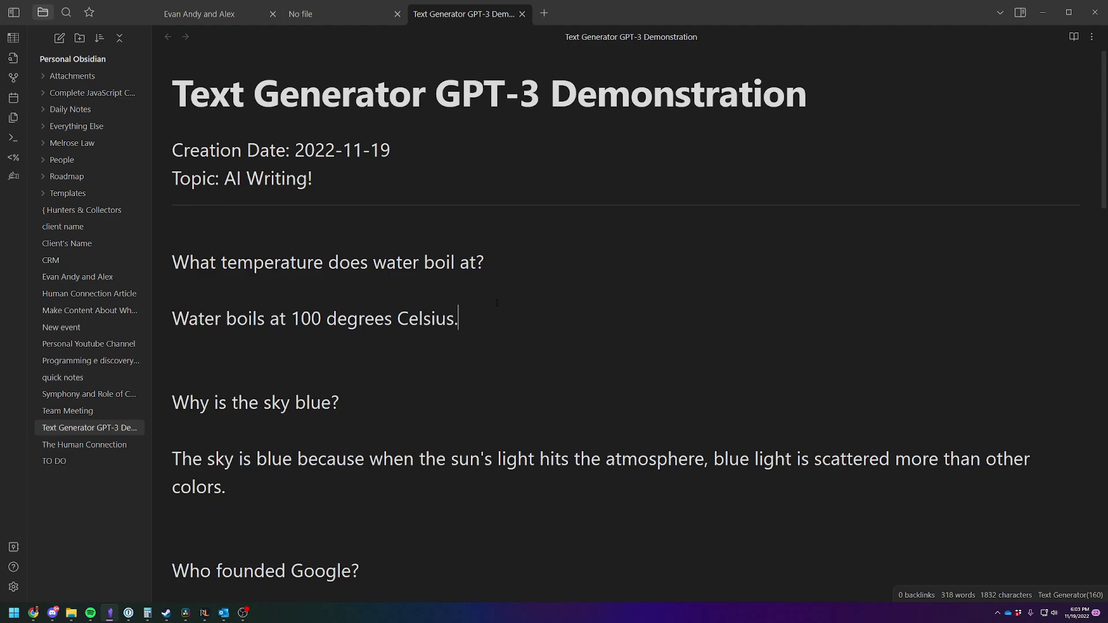
{"action": "scroll", "coordinate": [496, 302], "scroll_direction": "down", "scroll_amount": 6}
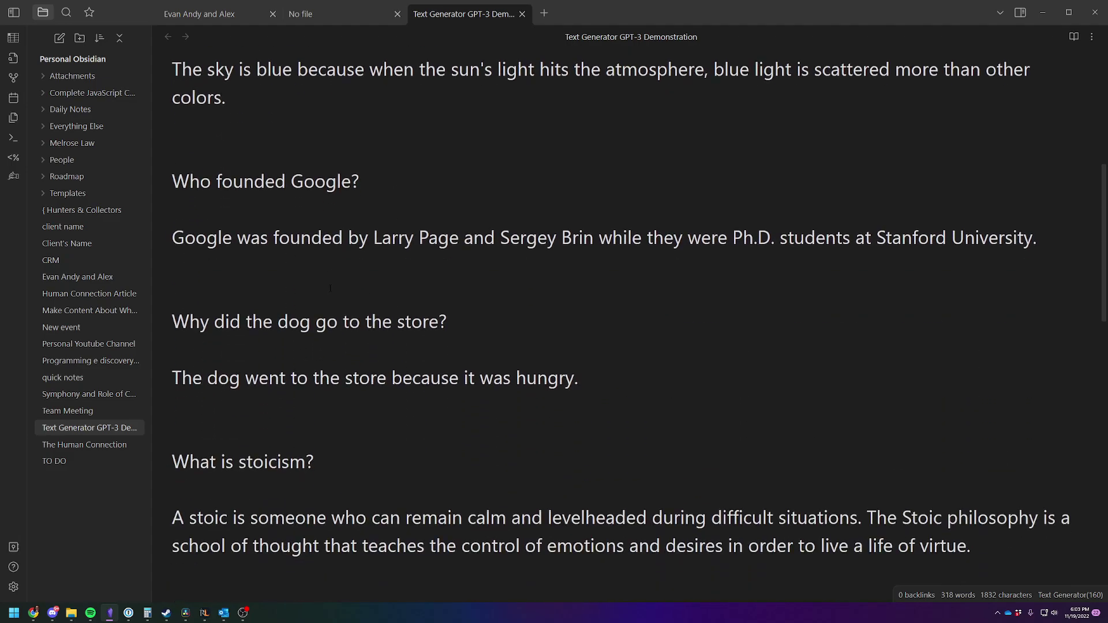
{"action": "scroll", "coordinate": [330, 288], "scroll_direction": "down", "scroll_amount": 3}
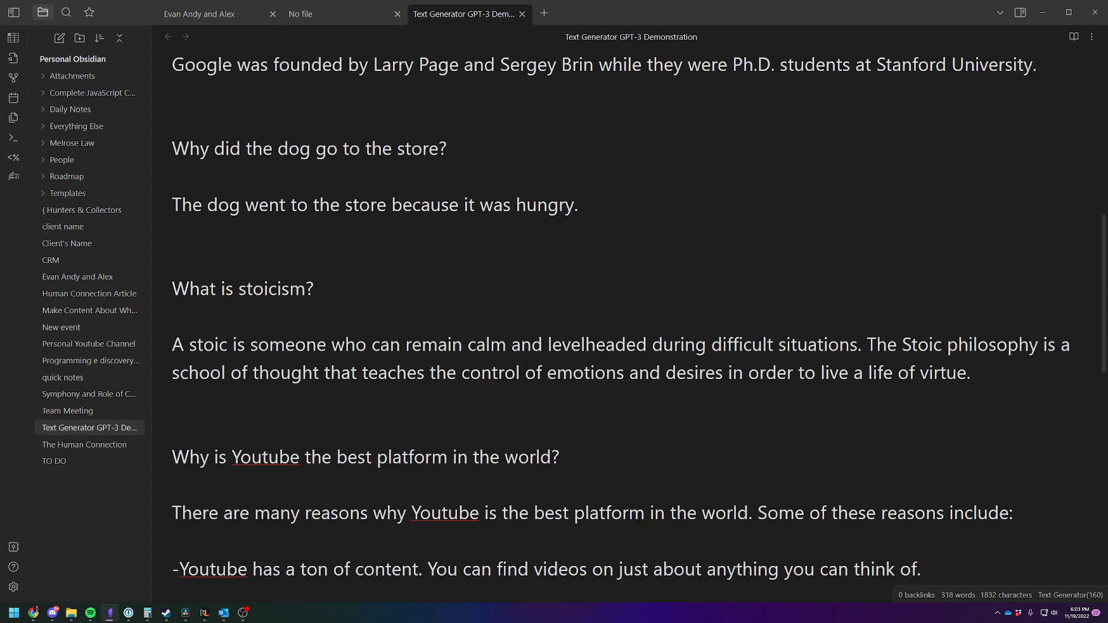
{"action": "scroll", "coordinate": [525, 364], "scroll_direction": "down", "scroll_amount": 6}
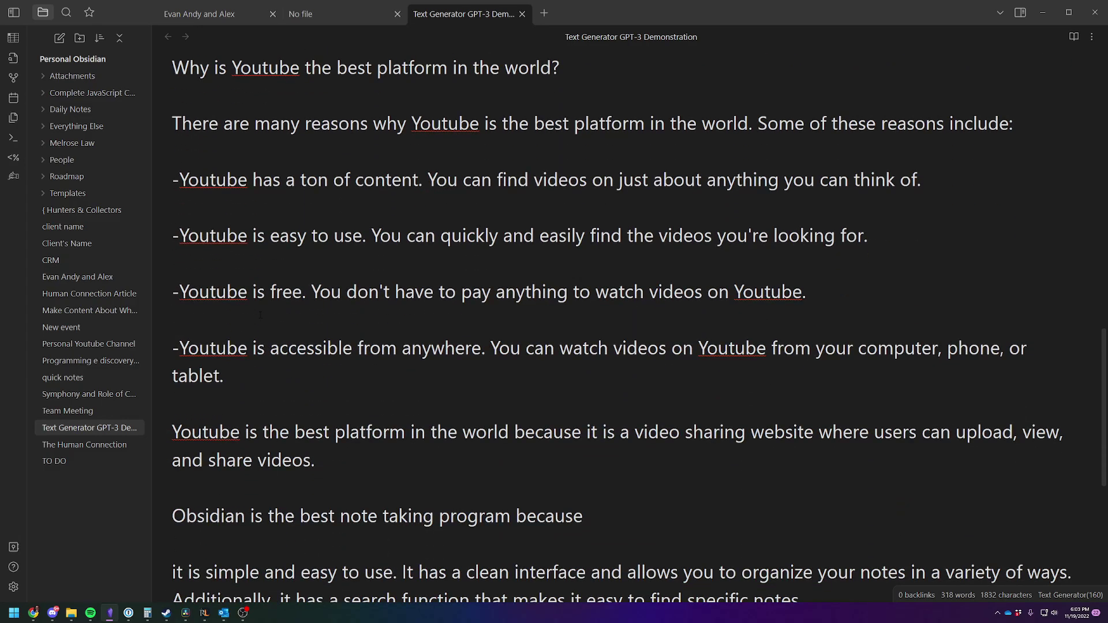
{"action": "scroll", "coordinate": [261, 314], "scroll_direction": "up", "scroll_amount": 6}
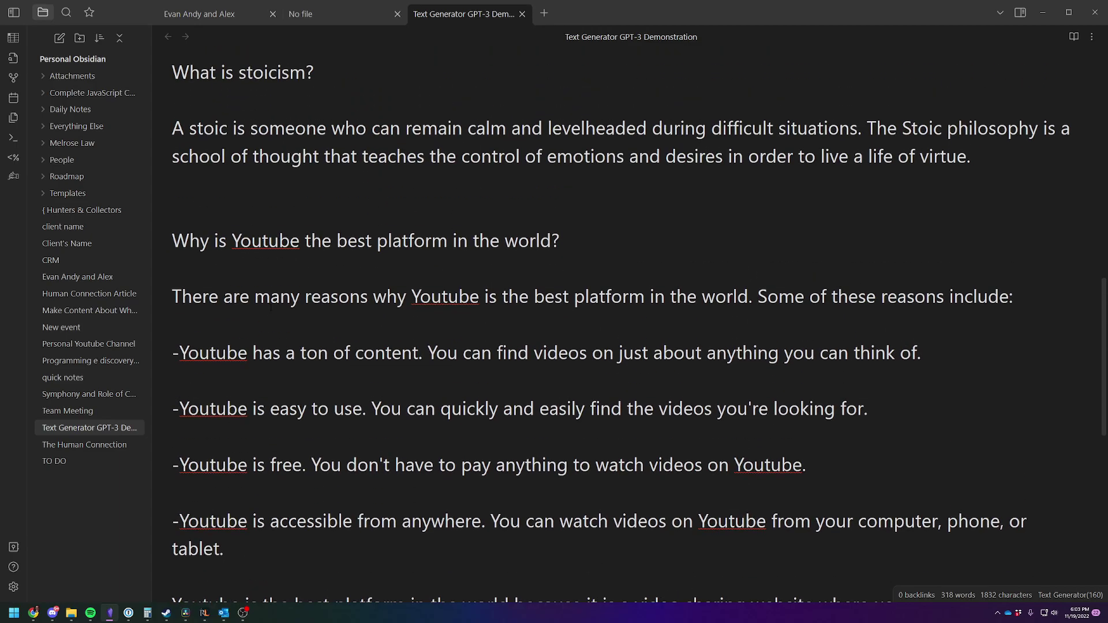
{"action": "scroll", "coordinate": [394, 316], "scroll_direction": "down", "scroll_amount": 3}
{"action": "scroll", "coordinate": [341, 345], "scroll_direction": "down", "scroll_amount": 2}
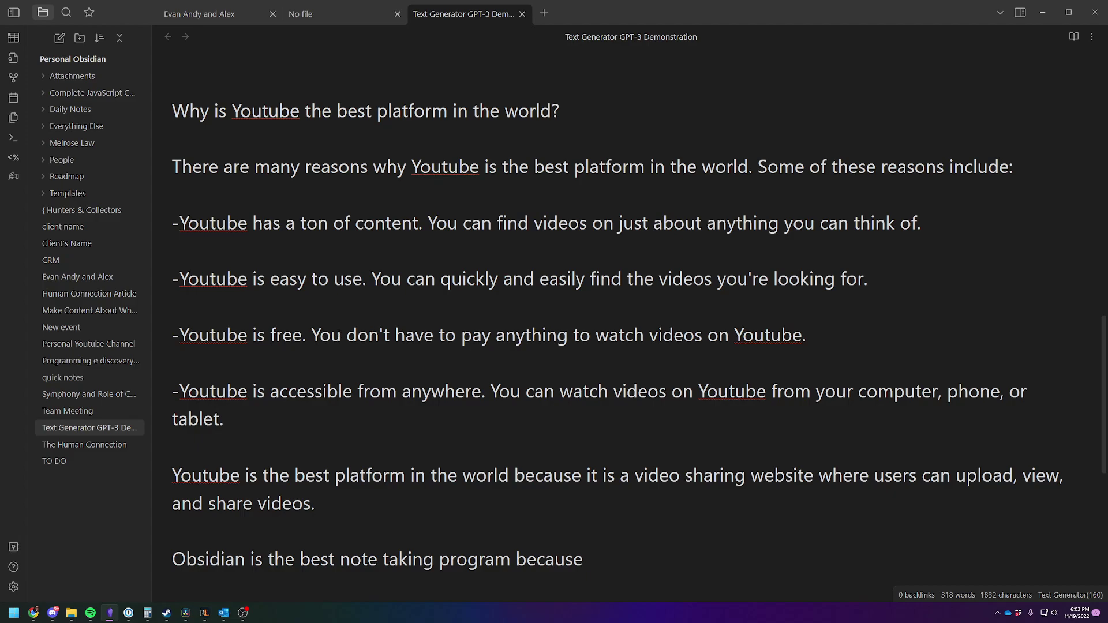
{"action": "scroll", "coordinate": [353, 341], "scroll_direction": "down", "scroll_amount": 3}
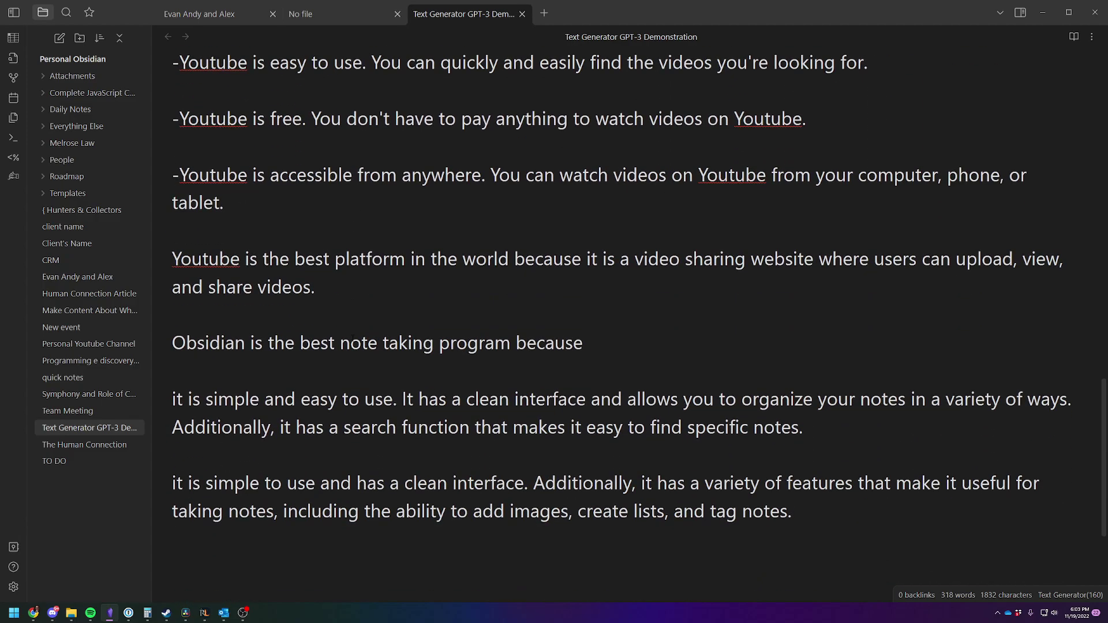
{"action": "scroll", "coordinate": [353, 340], "scroll_direction": "down", "scroll_amount": 3}
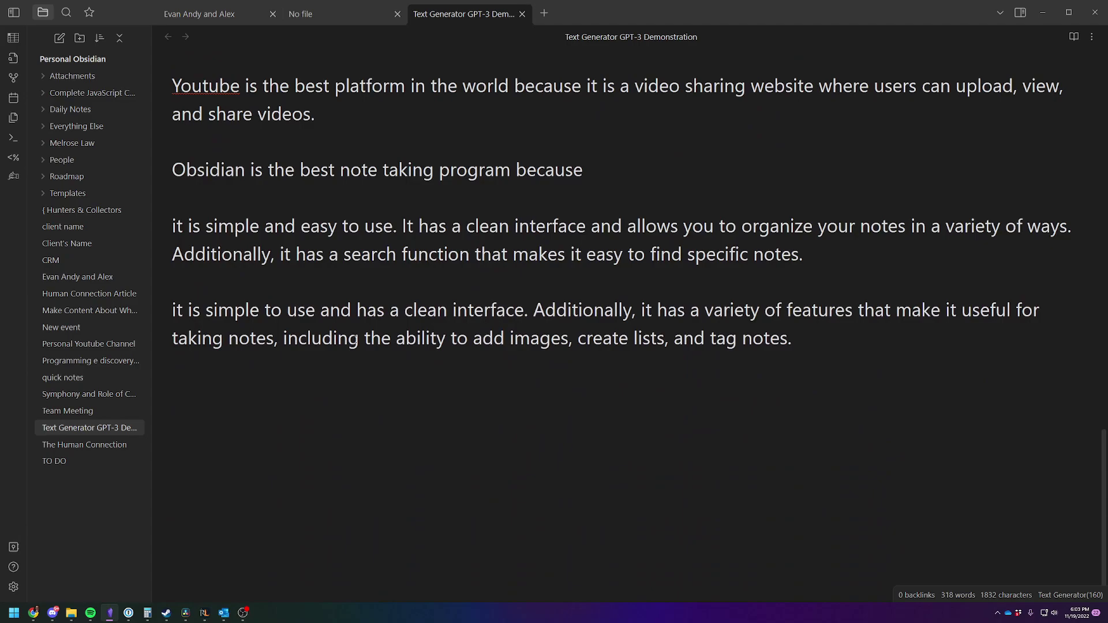
{"action": "scroll", "coordinate": [302, 413], "scroll_direction": "up", "scroll_amount": 5}
{"action": "scroll", "coordinate": [260, 309], "scroll_direction": "down", "scroll_amount": 2}
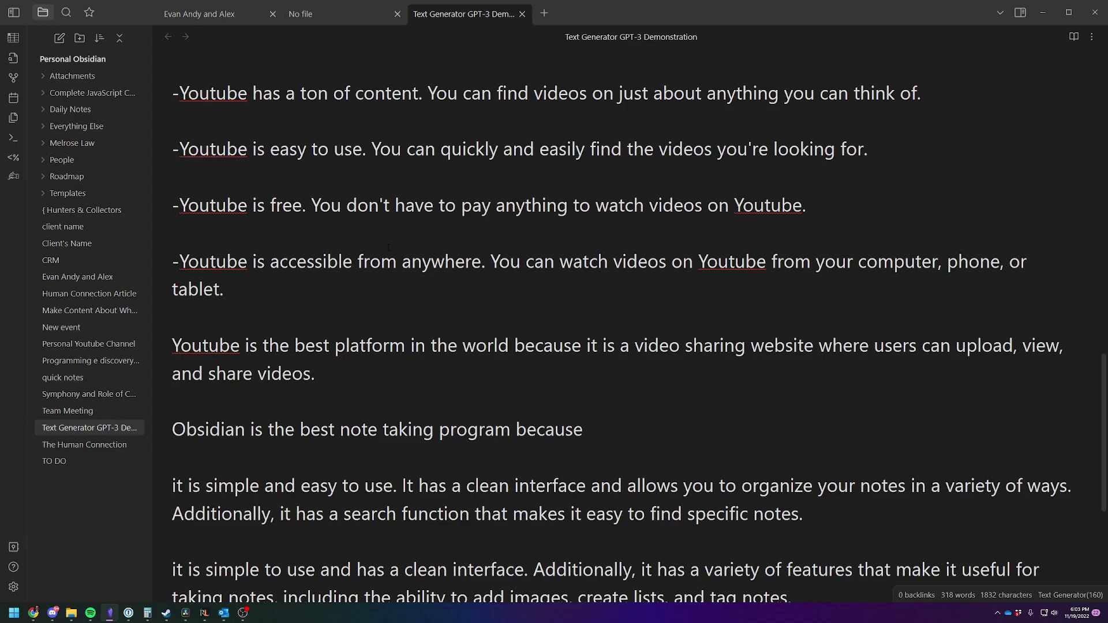
{"action": "scroll", "coordinate": [576, 384], "scroll_direction": "down", "scroll_amount": 3}
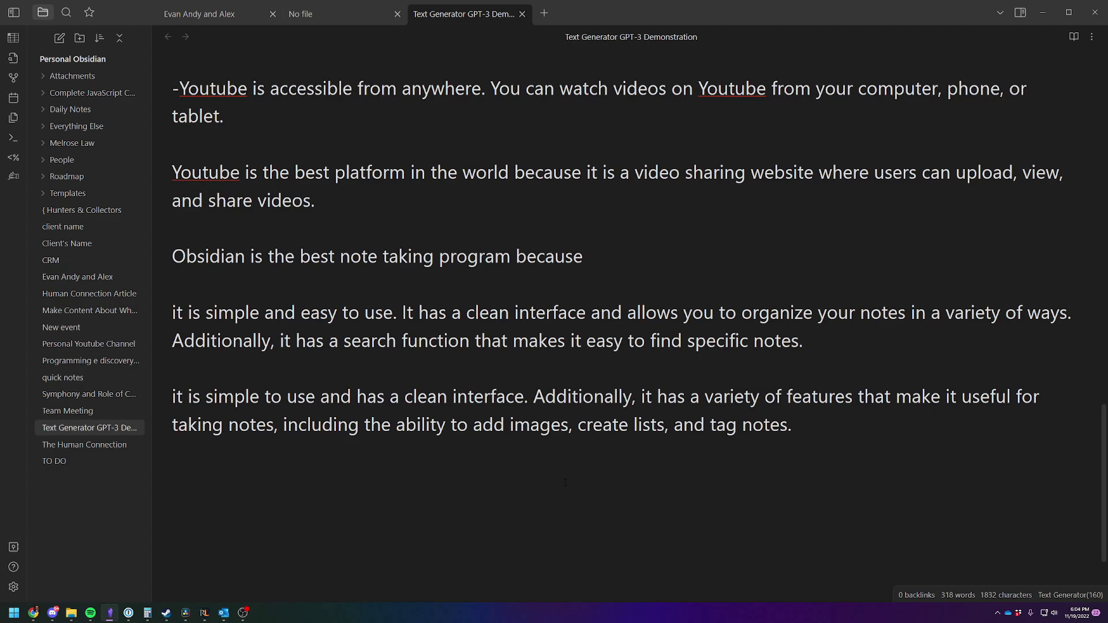
{"action": "scroll", "coordinate": [494, 354], "scroll_direction": "up", "scroll_amount": 15}
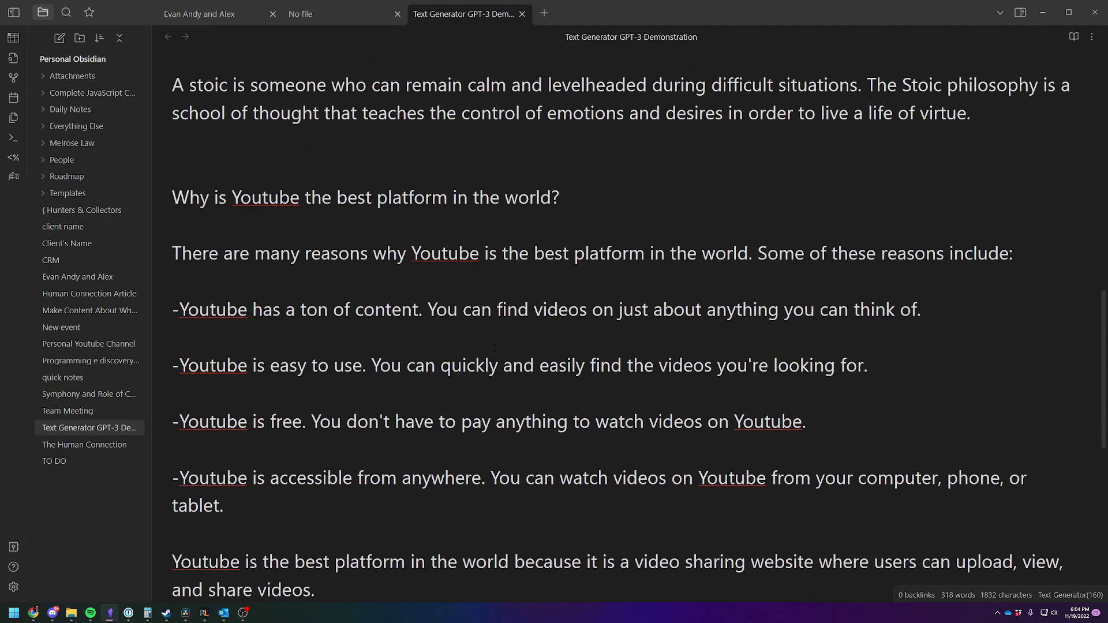
{"action": "scroll", "coordinate": [490, 346], "scroll_direction": "up", "scroll_amount": 4}
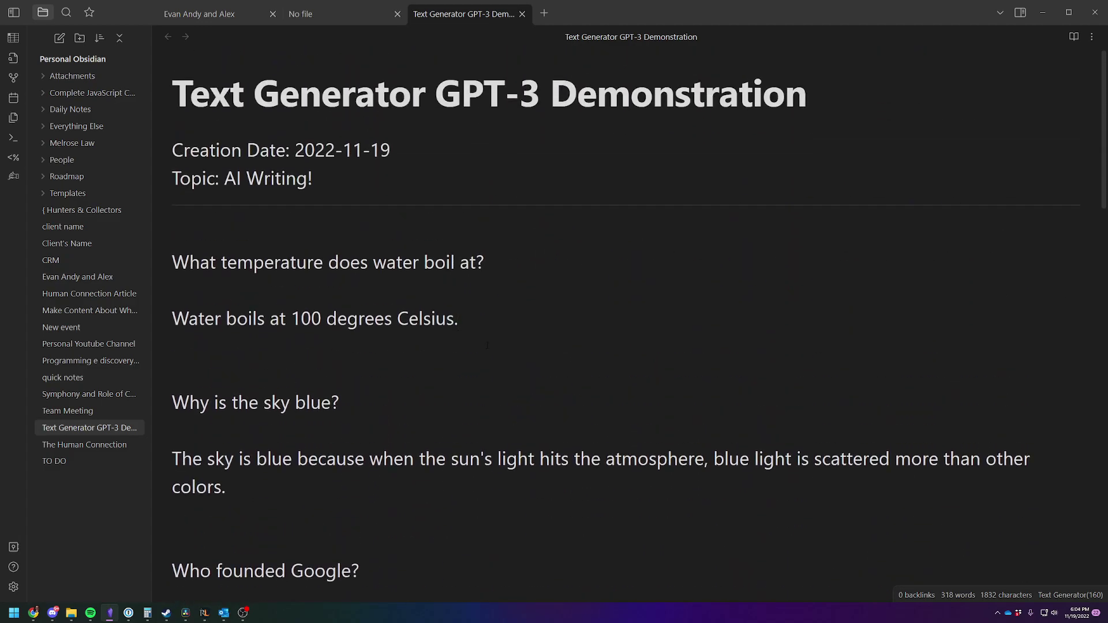
{"action": "left_click", "coordinate": [507, 349]}
{"action": "key", "text": "Down"}
{"action": "key", "text": "Down"}
{"action": "key", "text": "Down"}
{"action": "key", "text": "Down"}
{"action": "key", "text": "Down"}
{"action": "key", "text": "Down"}
{"action": "key", "text": "Down"}
{"action": "key", "text": "Down"}
{"action": "key", "text": "Down"}
{"action": "key", "text": "Down"}
{"action": "key", "text": "Down"}
{"action": "key", "text": "Down"}
{"action": "key", "text": "Down"}
{"action": "key", "text": "Down"}
{"action": "key", "text": "Down"}
{"action": "key", "text": "Down"}
{"action": "key", "text": "Down"}
{"action": "key", "text": "Down"}
{"action": "key", "text": "Down"}
{"action": "key", "text": "Down"}
{"action": "scroll", "coordinate": [583, 422], "scroll_direction": "down", "scroll_amount": 2}
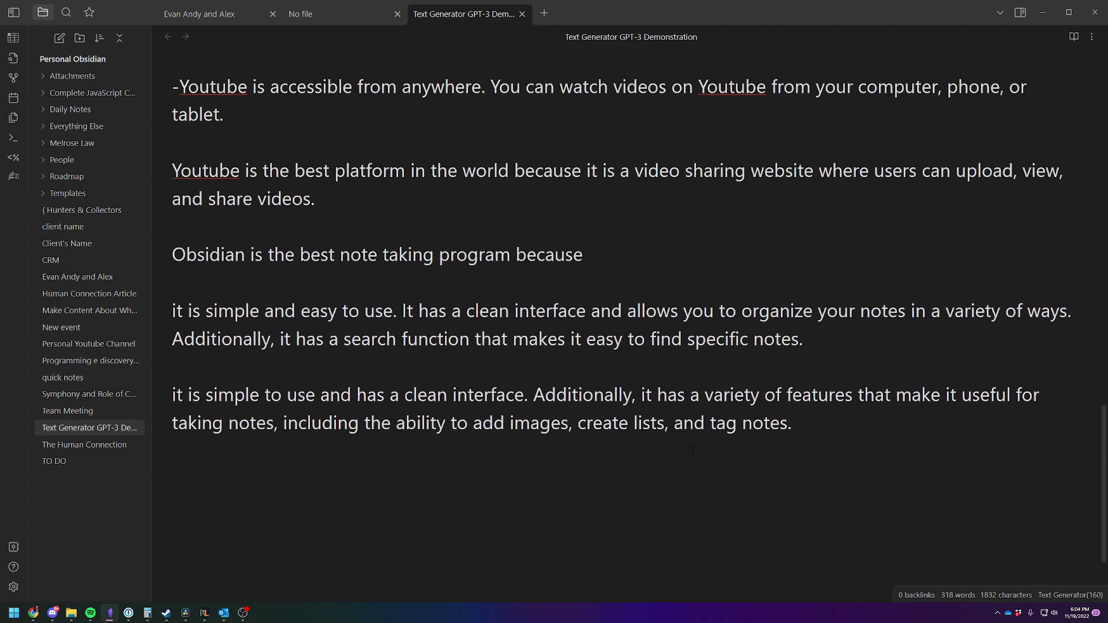